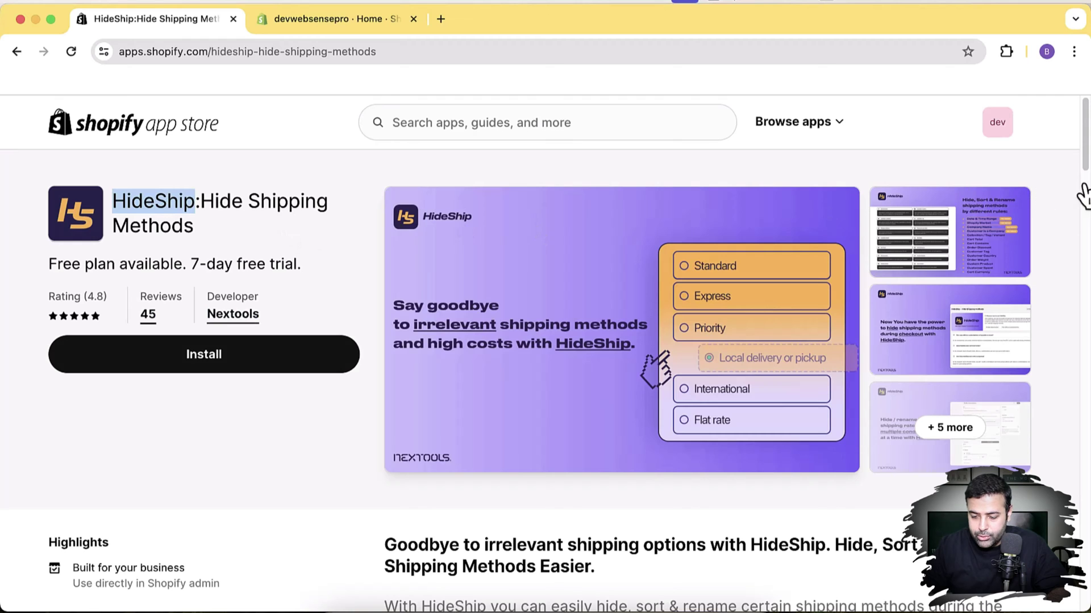
Review the HideShip listing's feature bullets, its supported rule types and the pricing plans
scroll(1085, 196, down, 6)
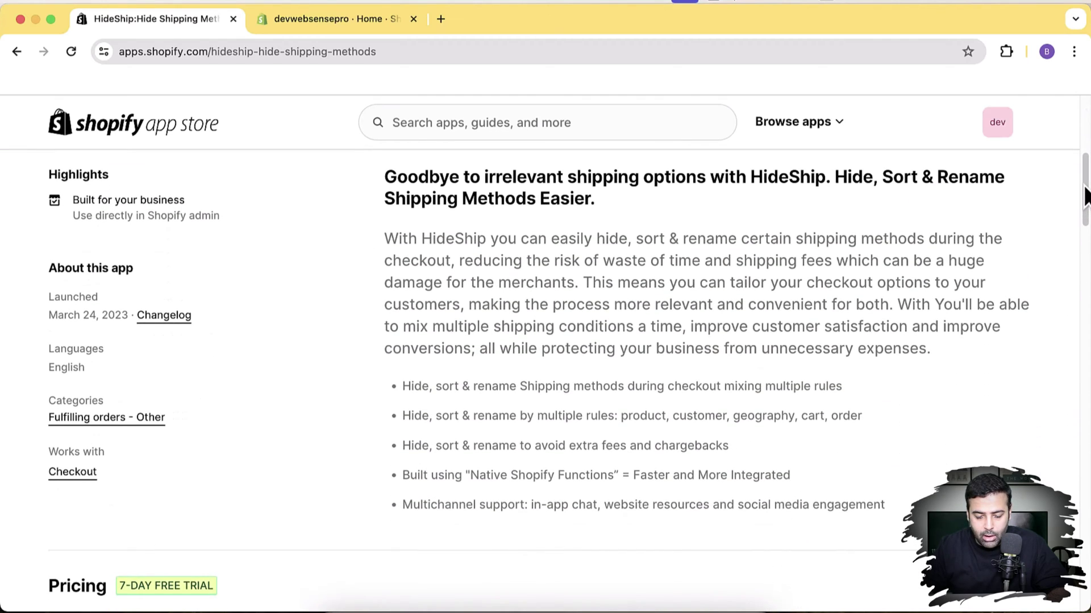
triple_click(404, 389)
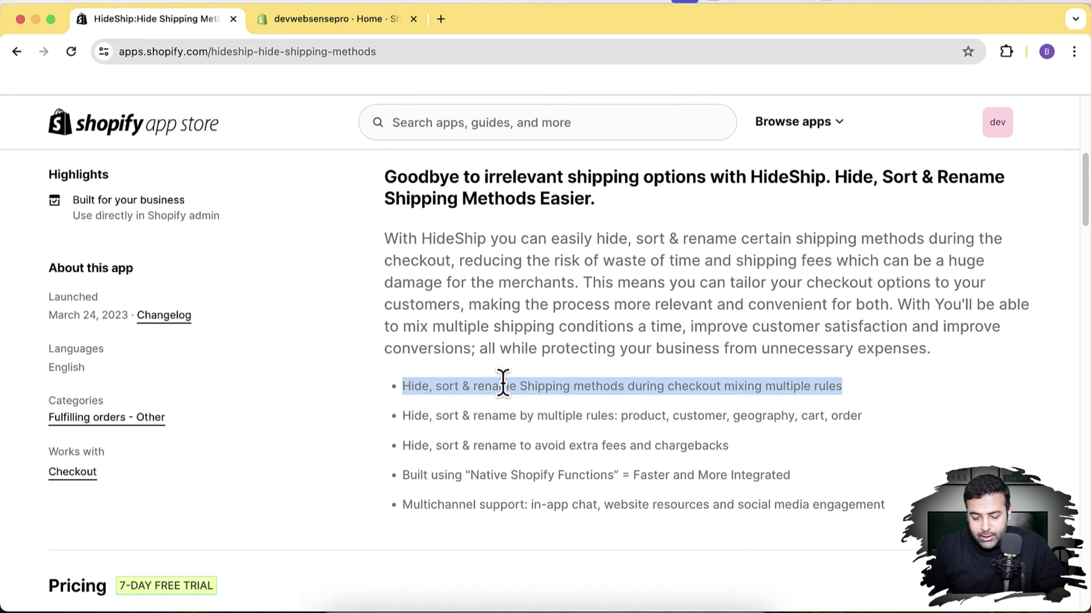
click(707, 386)
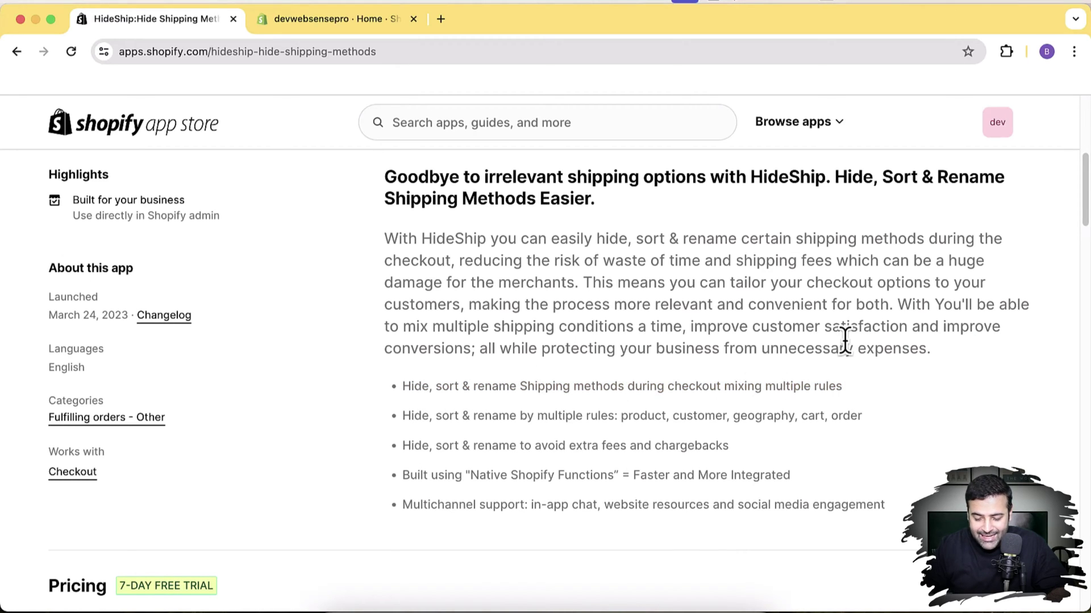
scroll(833, 309, down, 2)
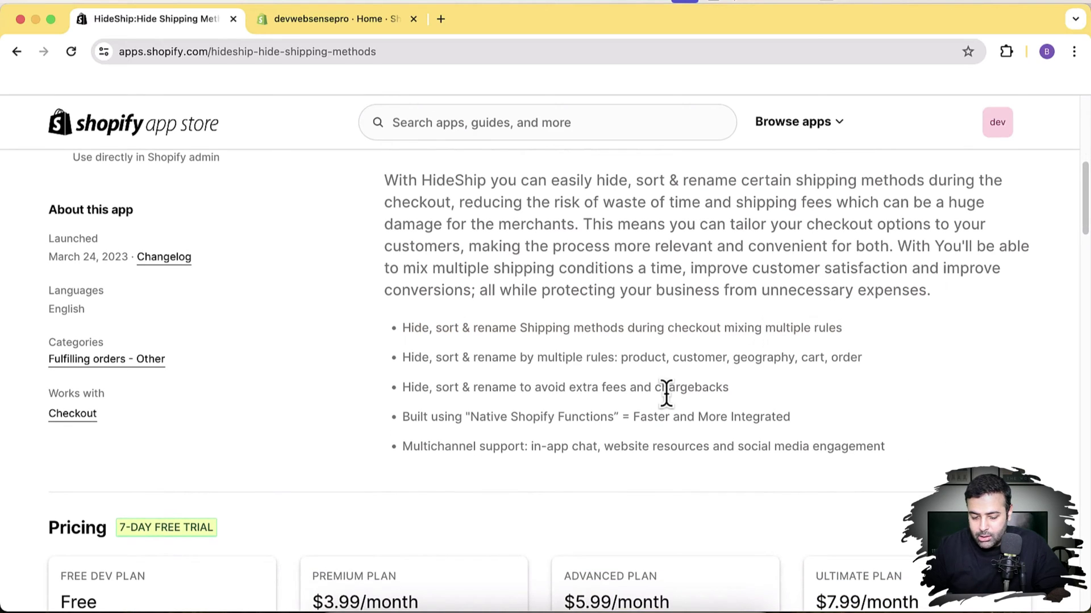
double_click(634, 359)
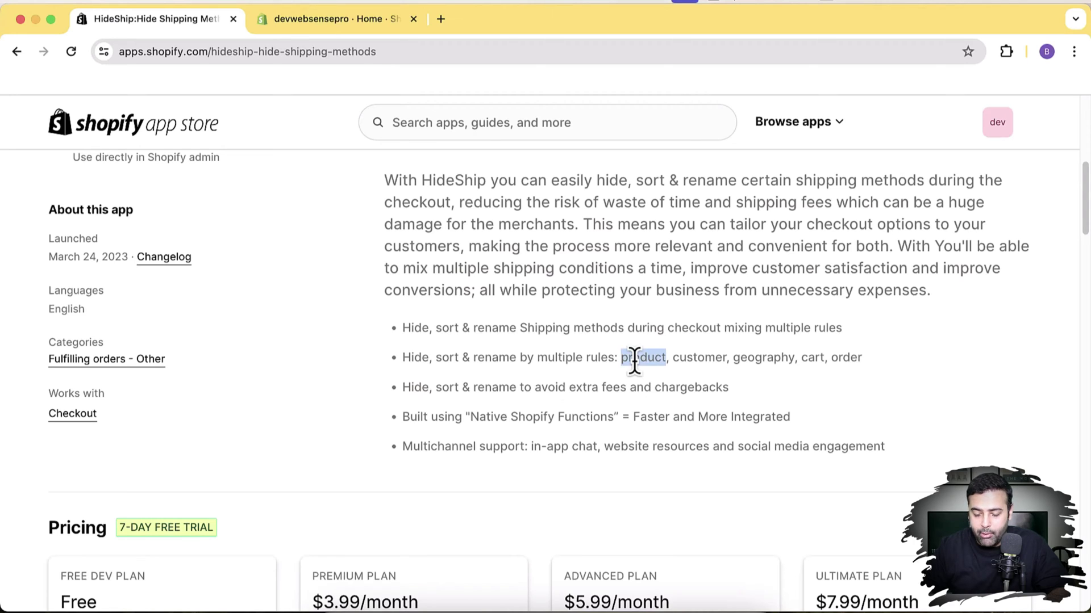
double_click(707, 359)
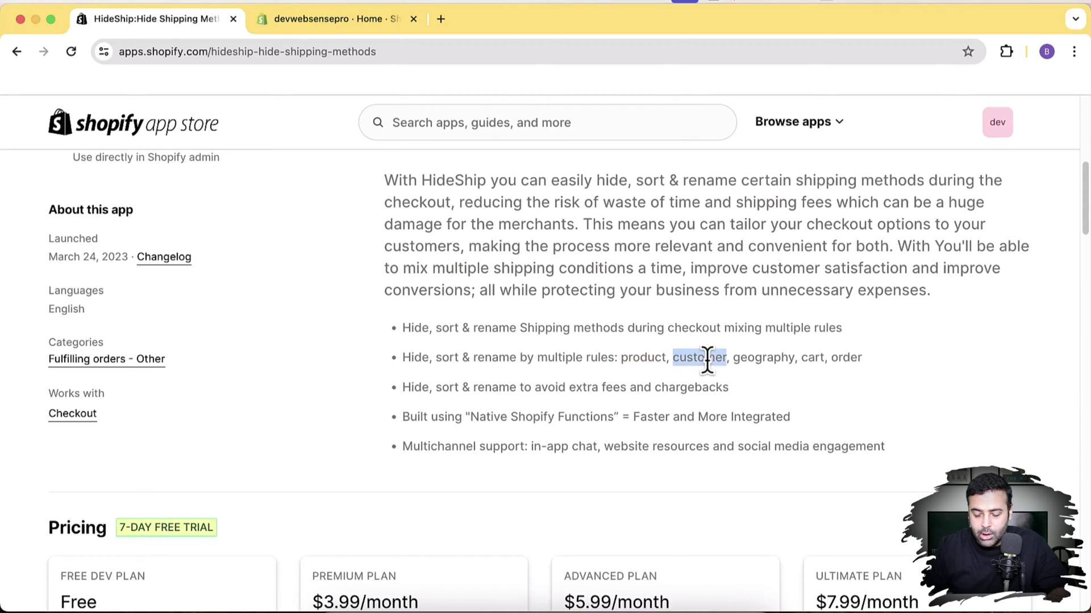
click(757, 360)
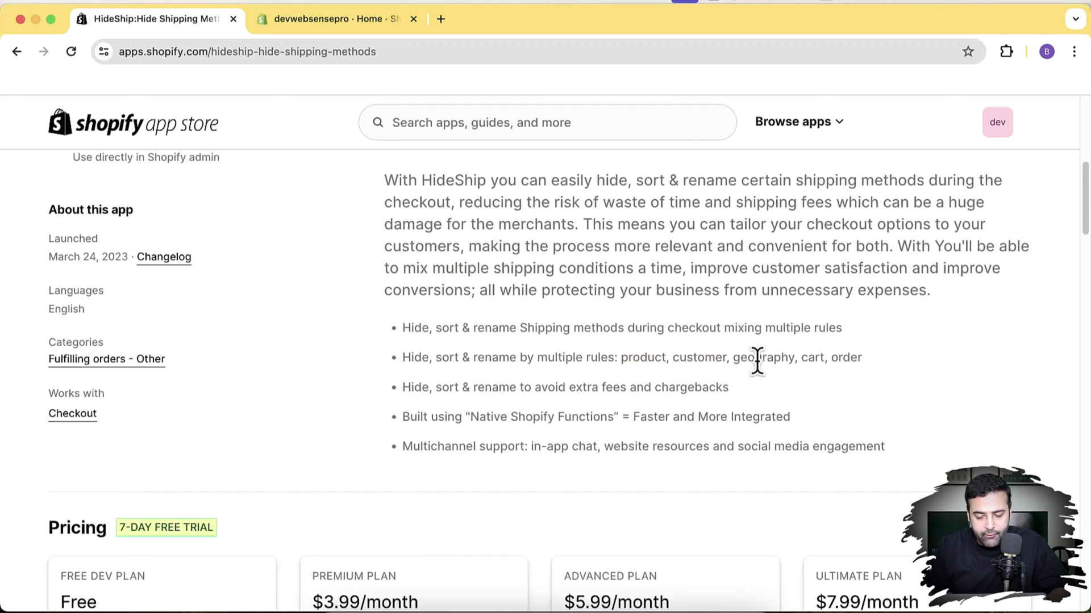
double_click(757, 360)
double_click(808, 360)
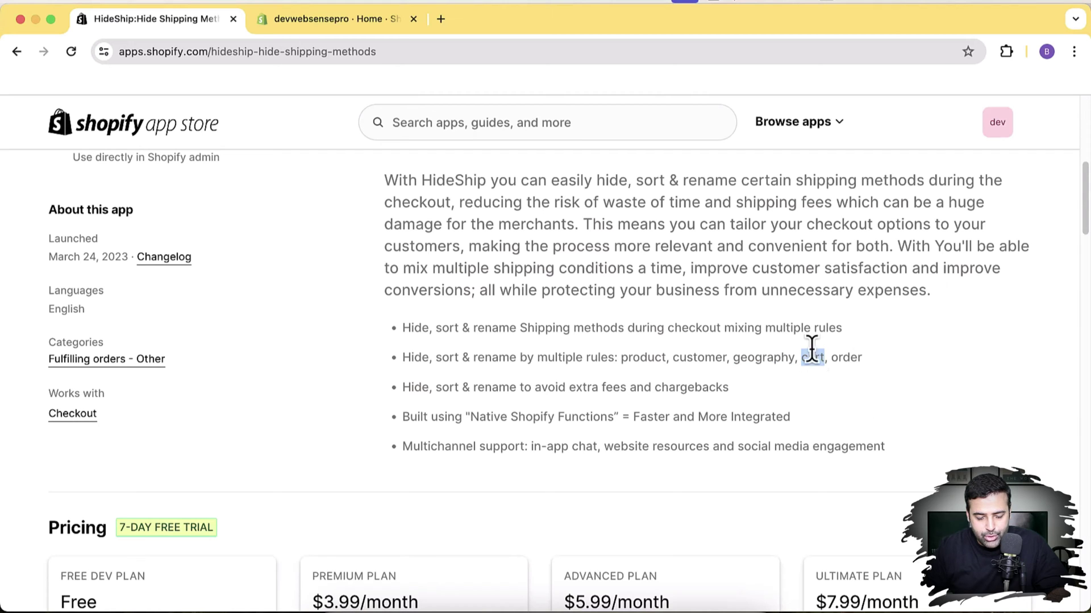
scroll(1007, 330, down, 5)
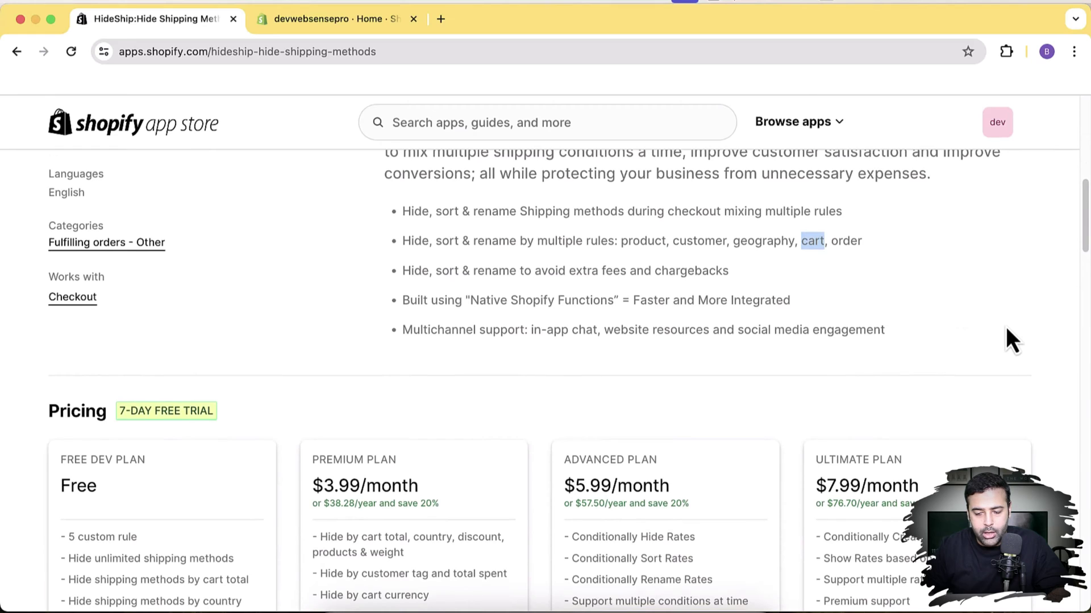
scroll(1006, 327, down, 5)
scroll(1015, 251, down, 3)
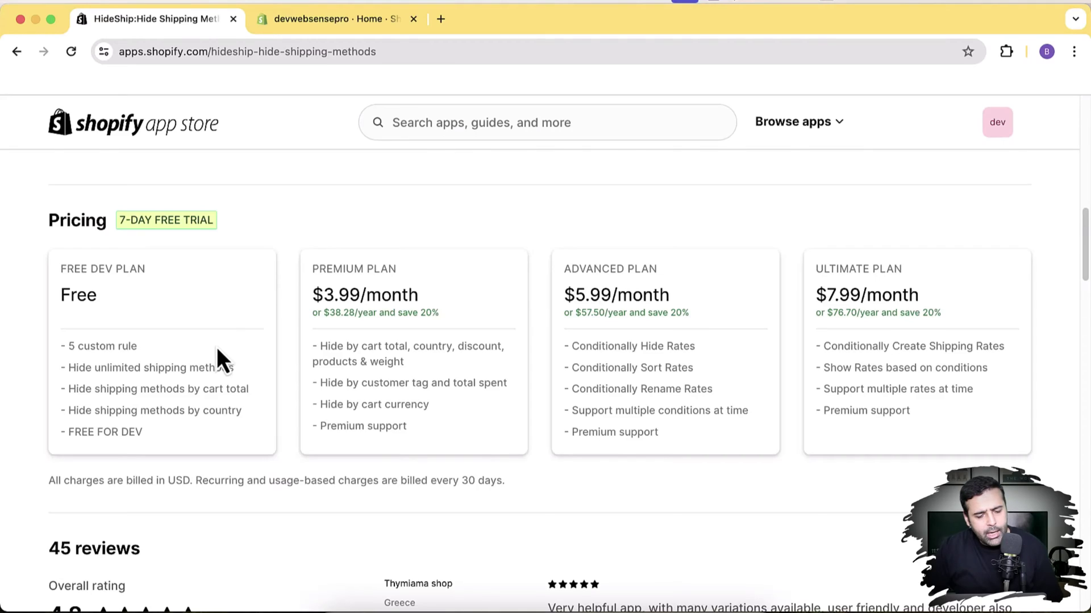
Install the HideShip app on the store and approve the data access it requests
scroll(301, 401, up, 10)
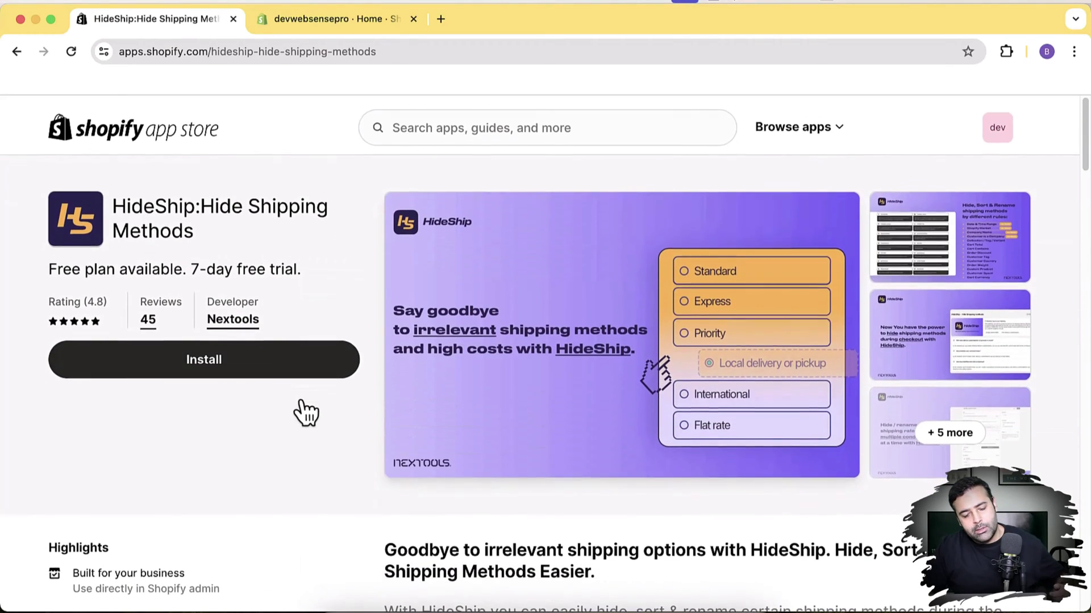
click(301, 363)
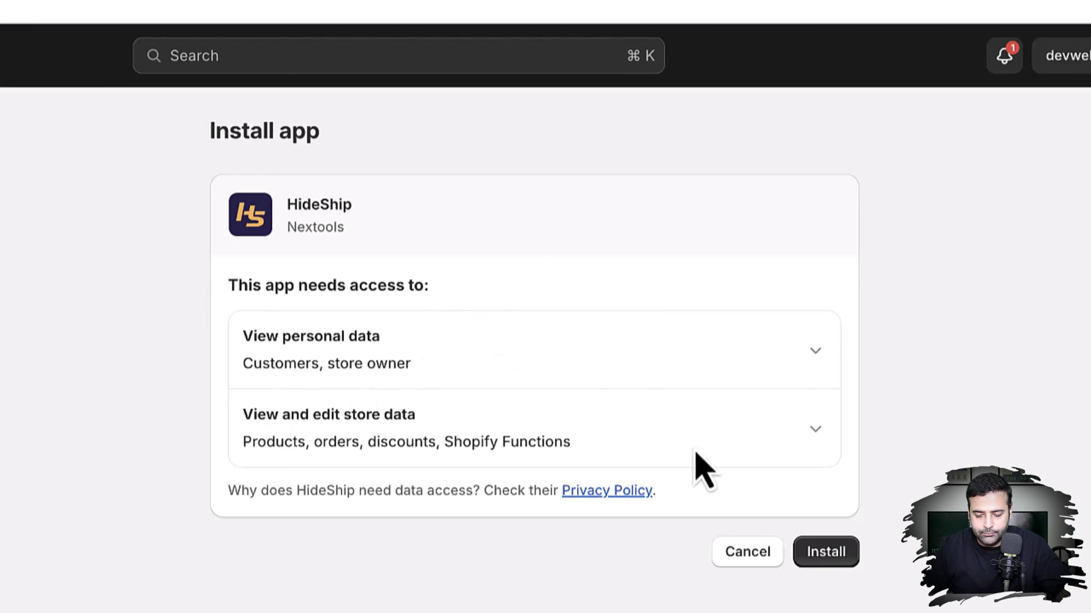
click(848, 555)
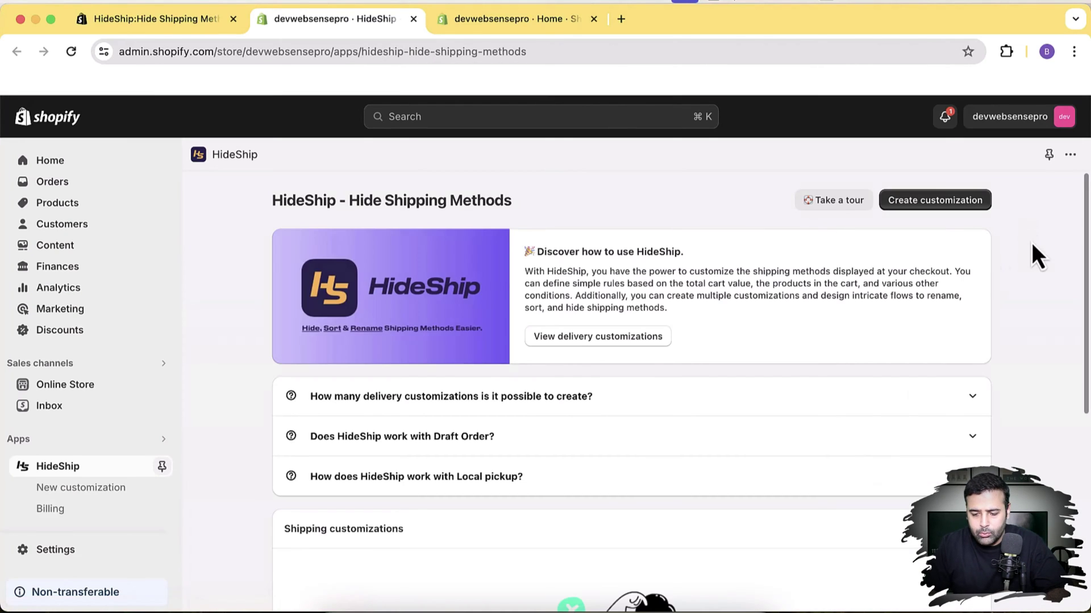
scroll(1031, 250, down, 2)
scroll(1032, 243, down, 3)
scroll(1032, 243, up, 4)
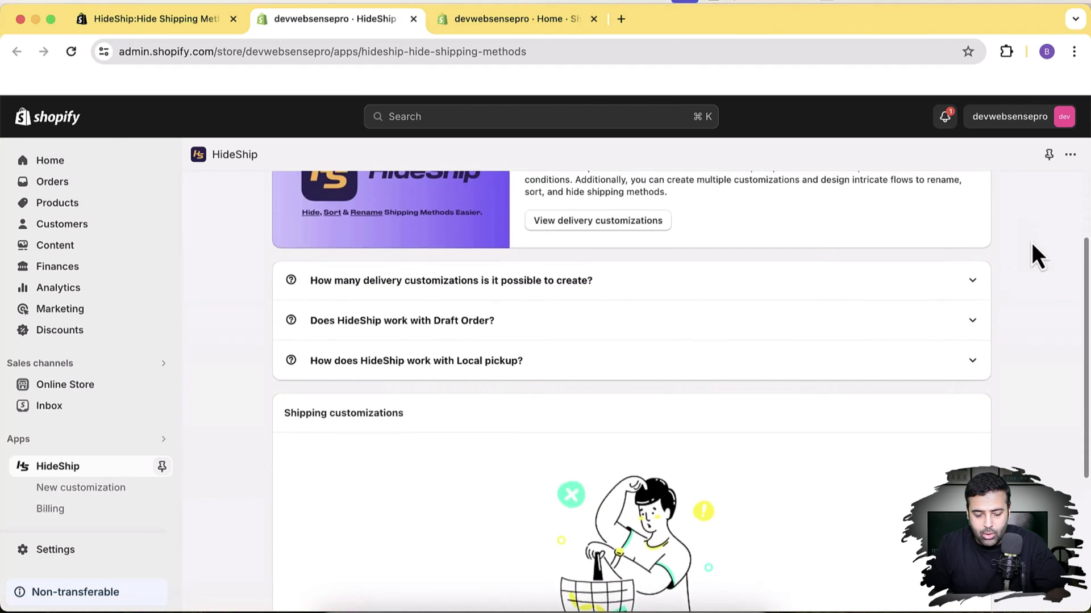
scroll(1032, 244, up, 1)
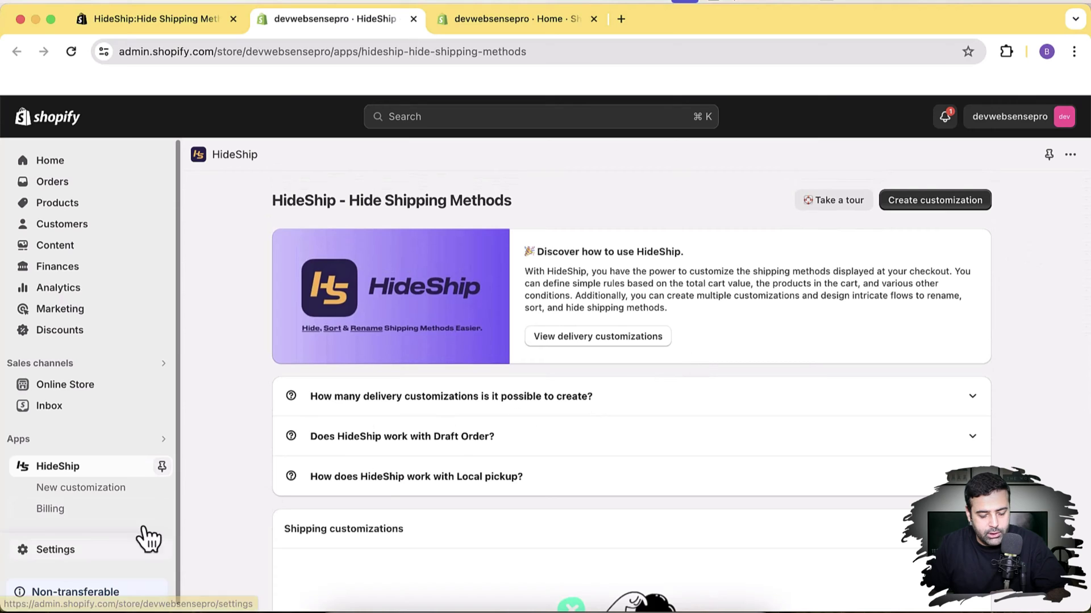
Open the store settings in a new tab and look over the Shipping and delivery page
right_click(85, 549)
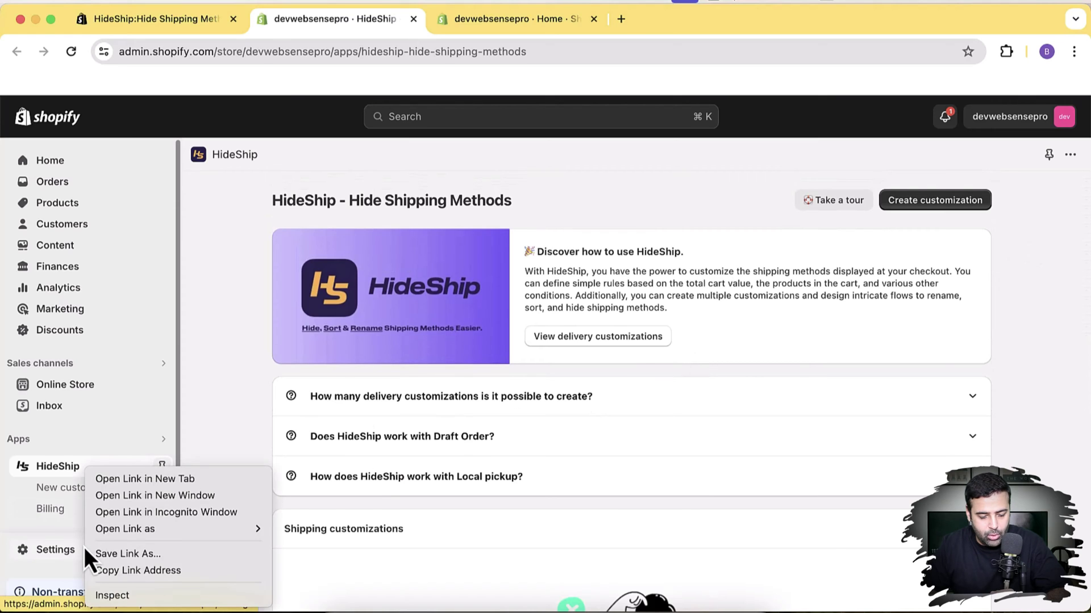
click(156, 482)
click(552, 33)
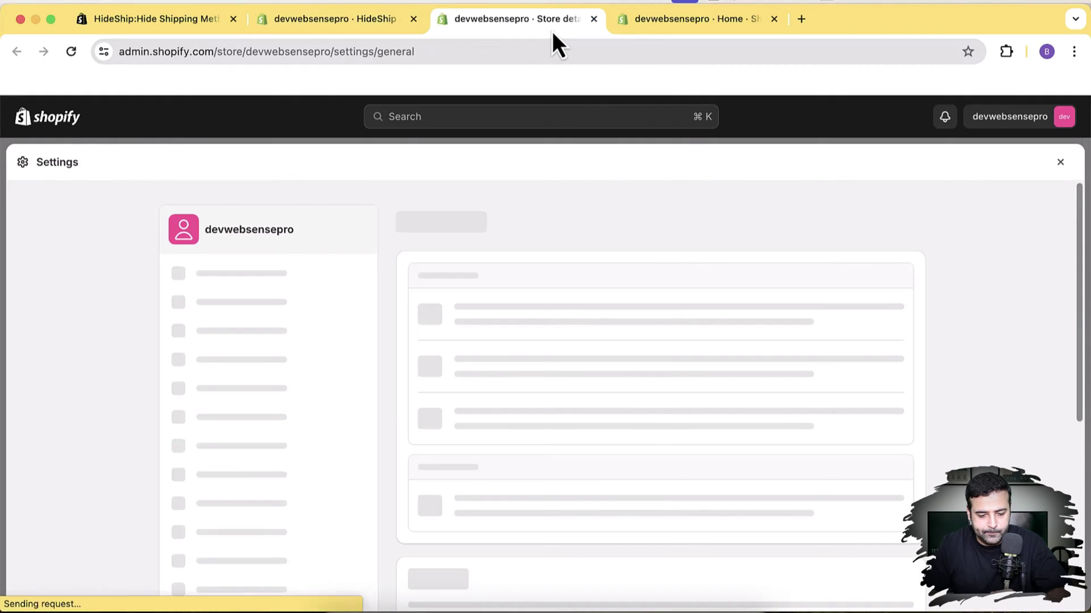
scroll(834, 278, down, 3)
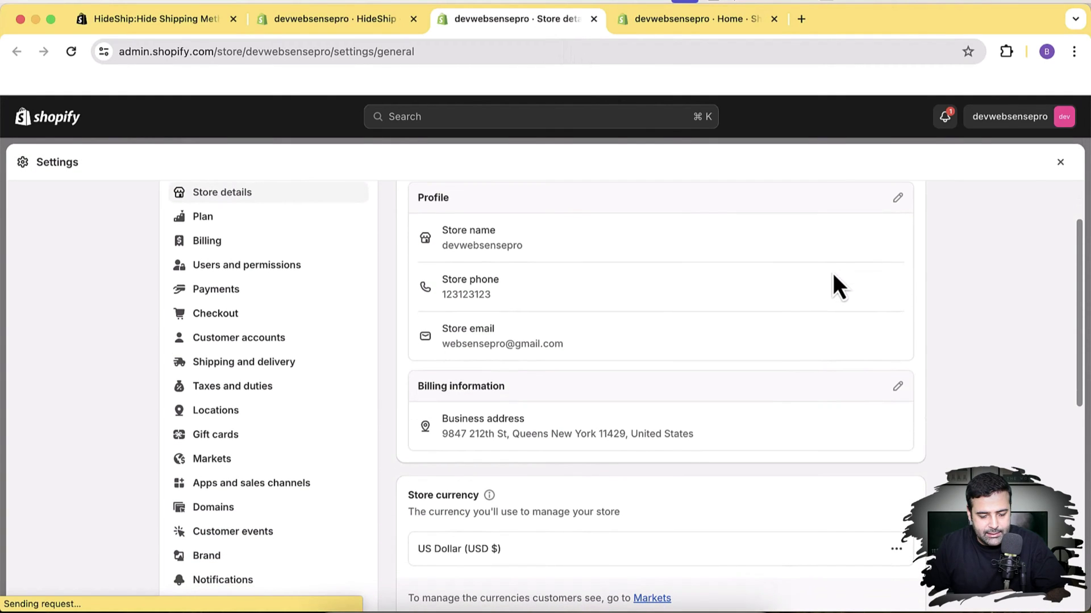
click(287, 366)
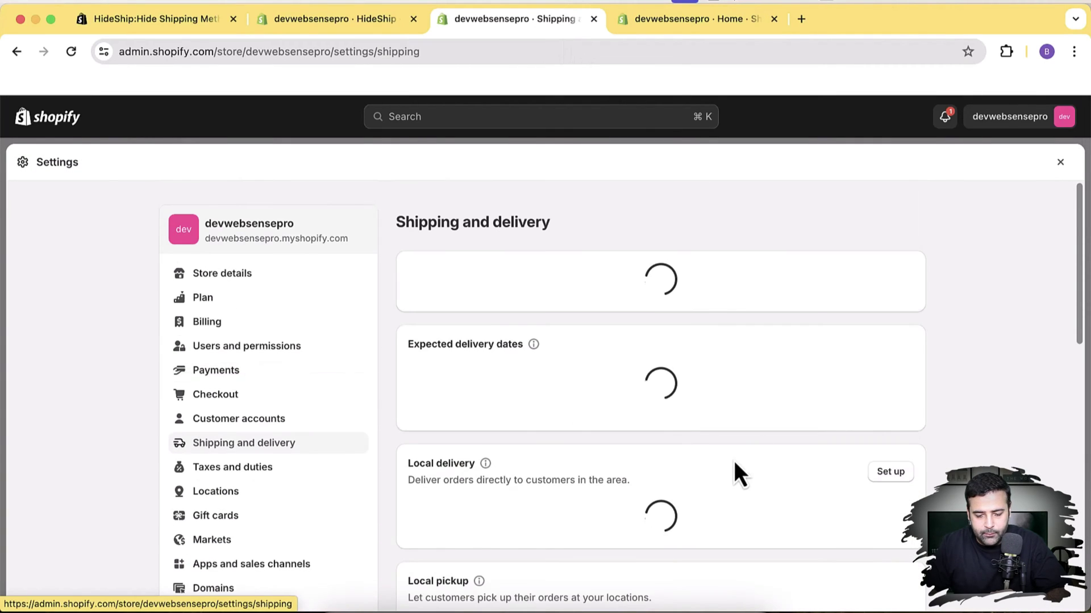
scroll(993, 261, down, 5)
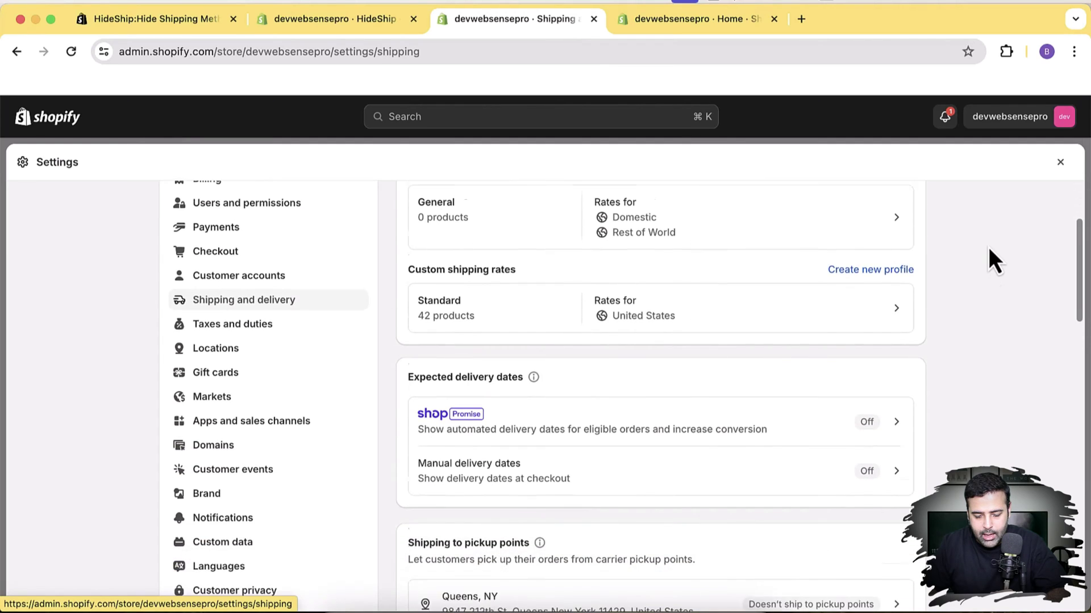
scroll(993, 260, up, 7)
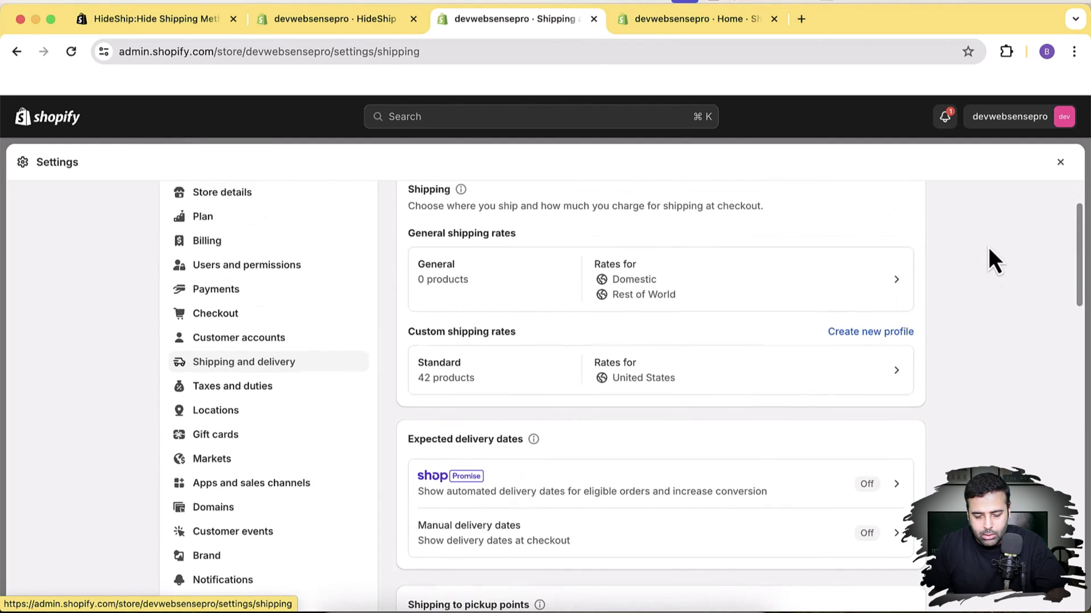
Open the Standard custom shipping profile and examine its products and the shipping rates for the United States zone
click(690, 388)
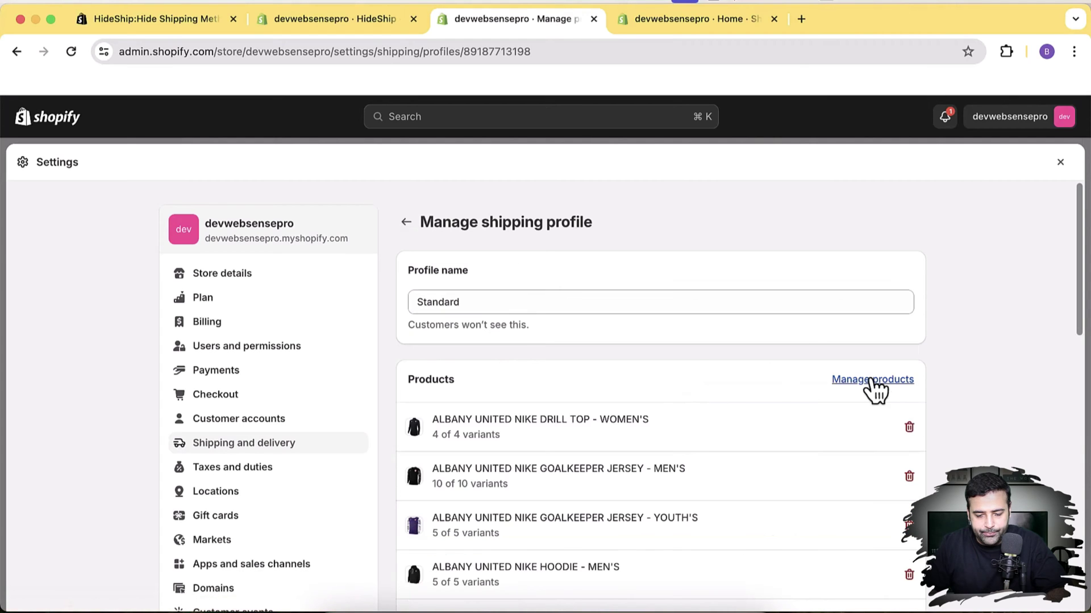
scroll(930, 312, down, 5)
scroll(930, 311, up, 5)
double_click(545, 278)
scroll(977, 296, down, 6)
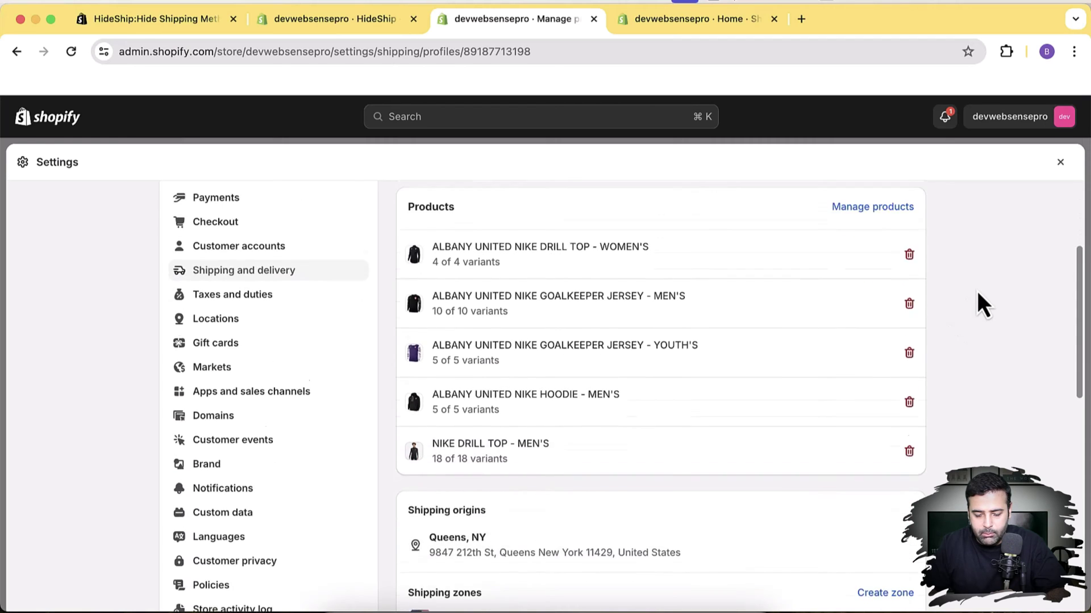
scroll(976, 292, down, 3)
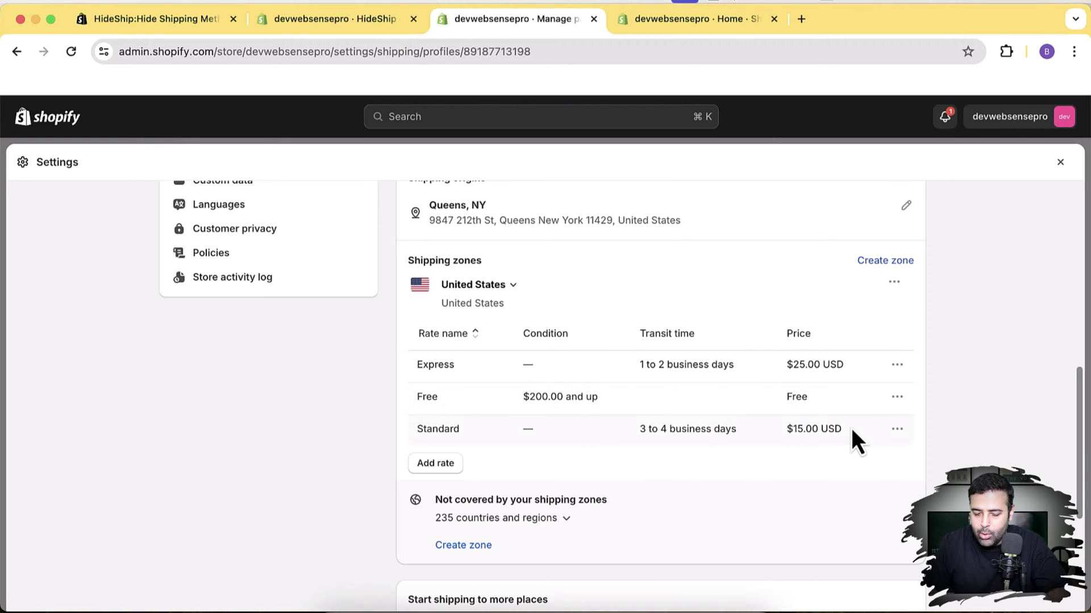
double_click(418, 366)
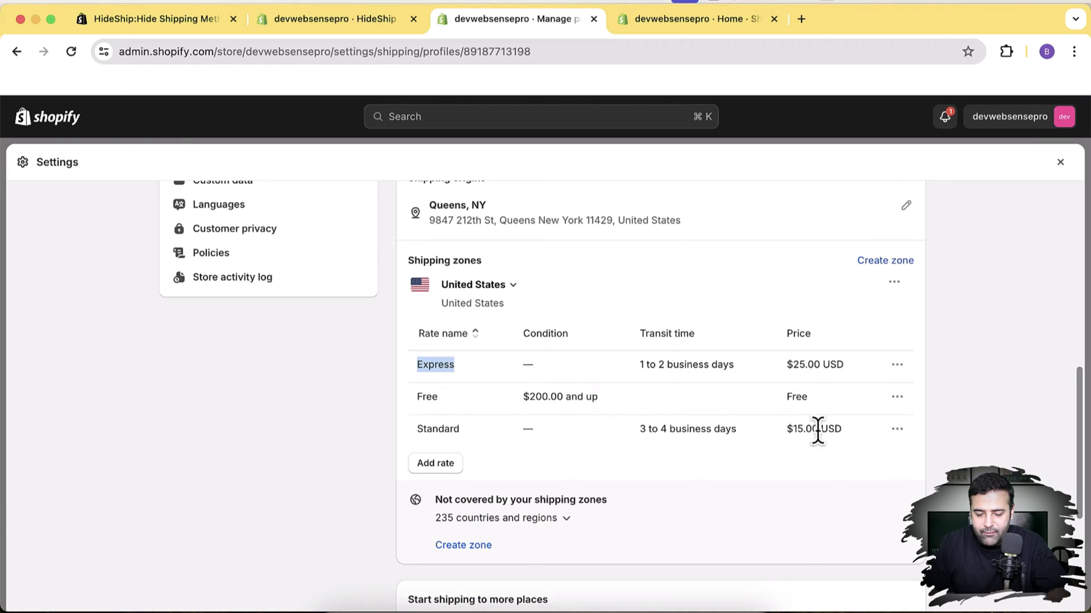
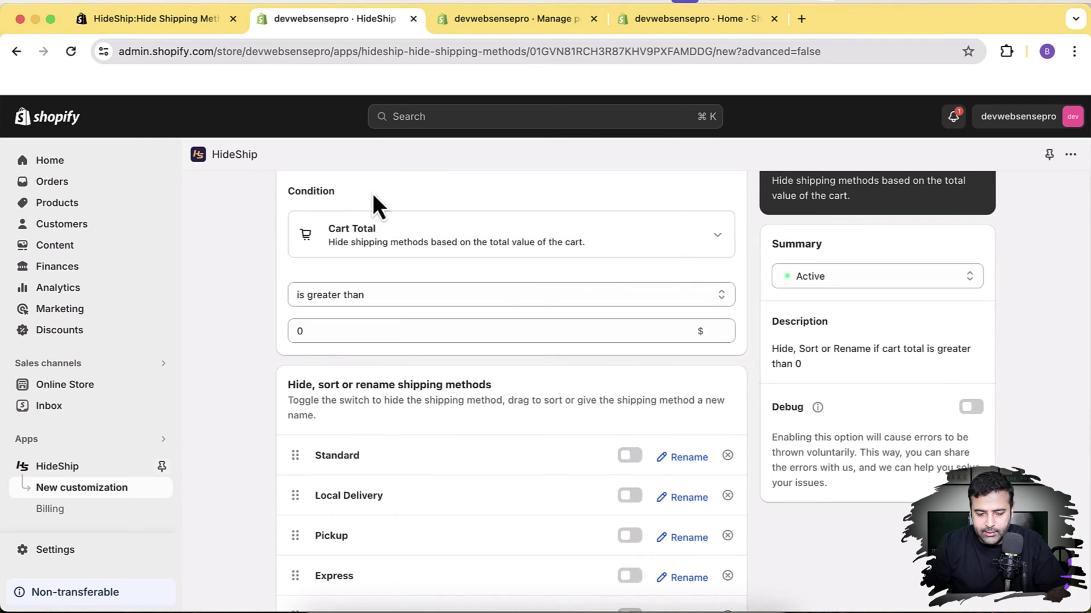
Set the new customization's condition to Cart Contains and add the product NIKE DRILL TOP - MEN'S
click(478, 246)
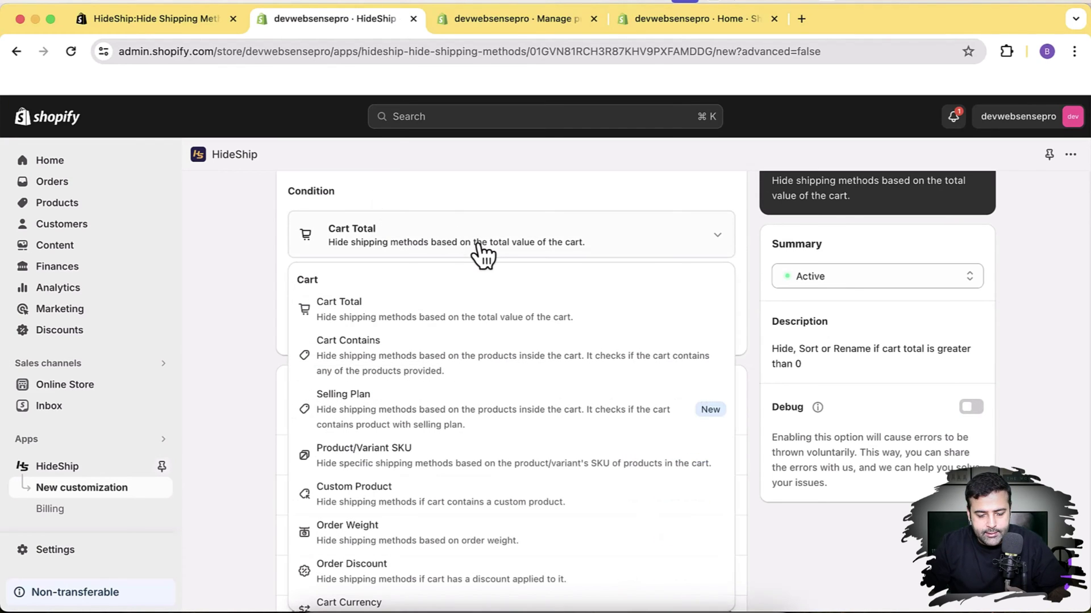
click(476, 366)
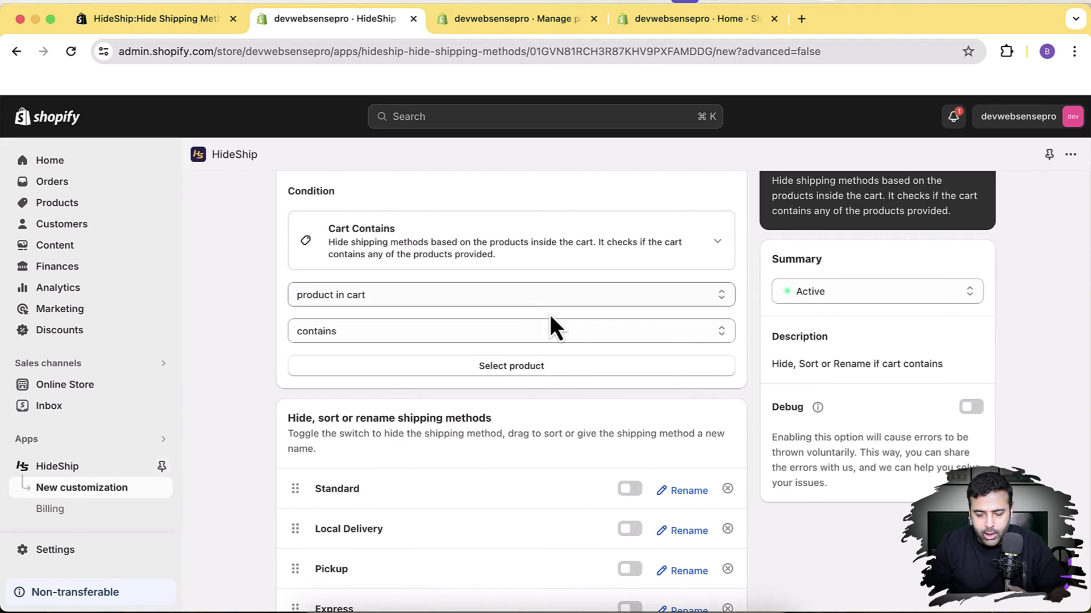
click(549, 367)
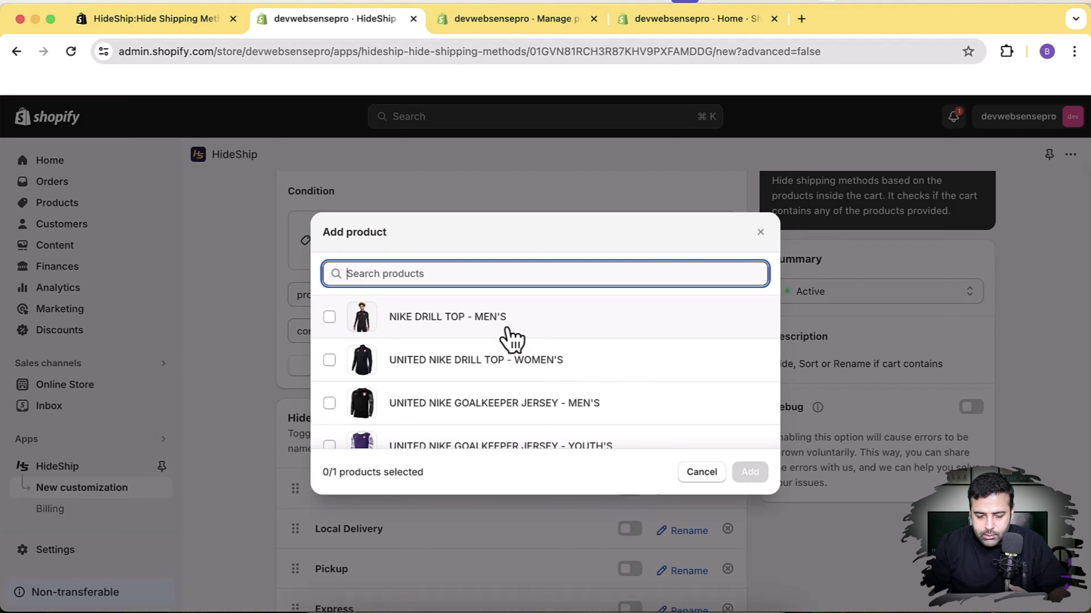
click(330, 317)
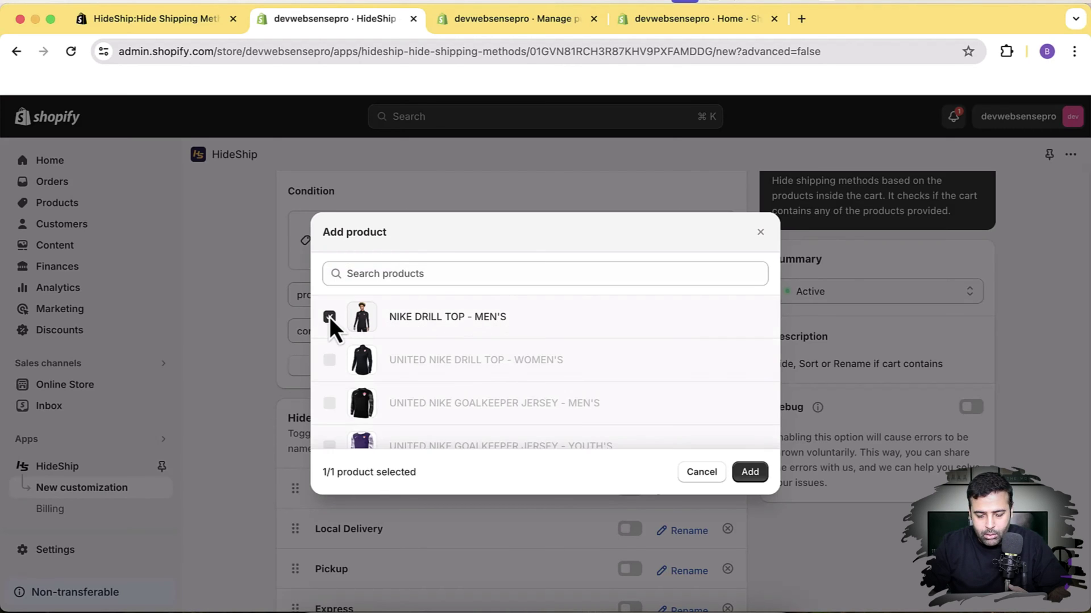
click(750, 477)
Set the Standard and Local Delivery shipping methods to be hidden in the customization
scroll(745, 372, down, 5)
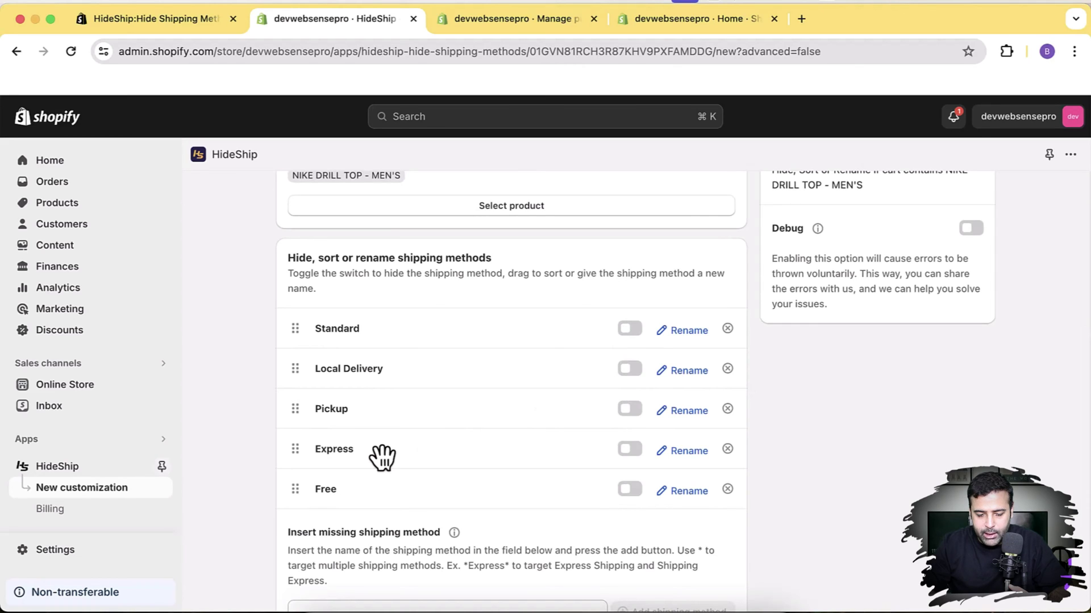
click(634, 334)
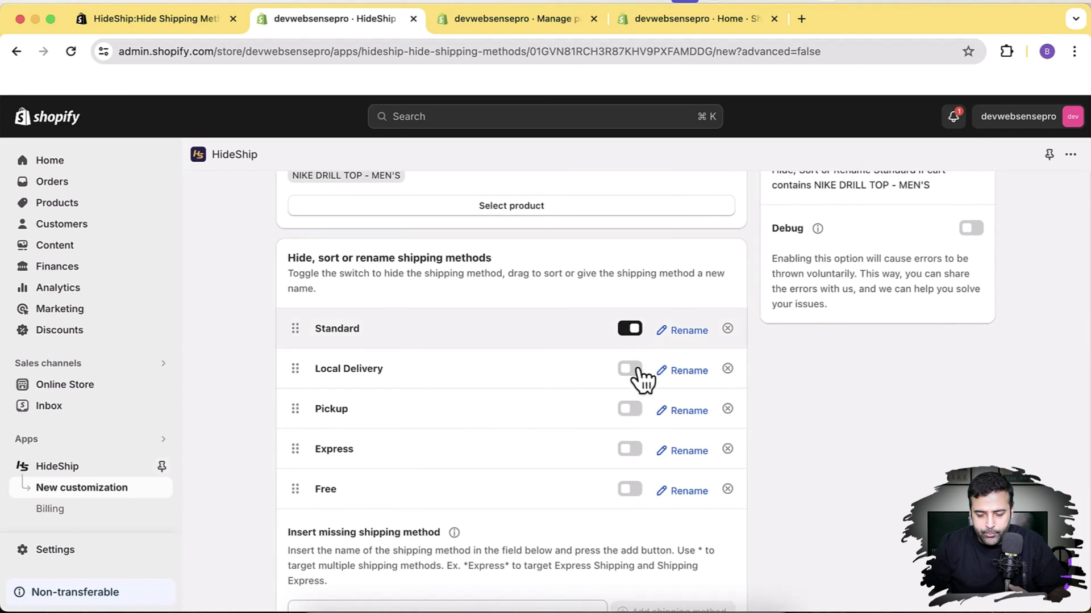
click(641, 381)
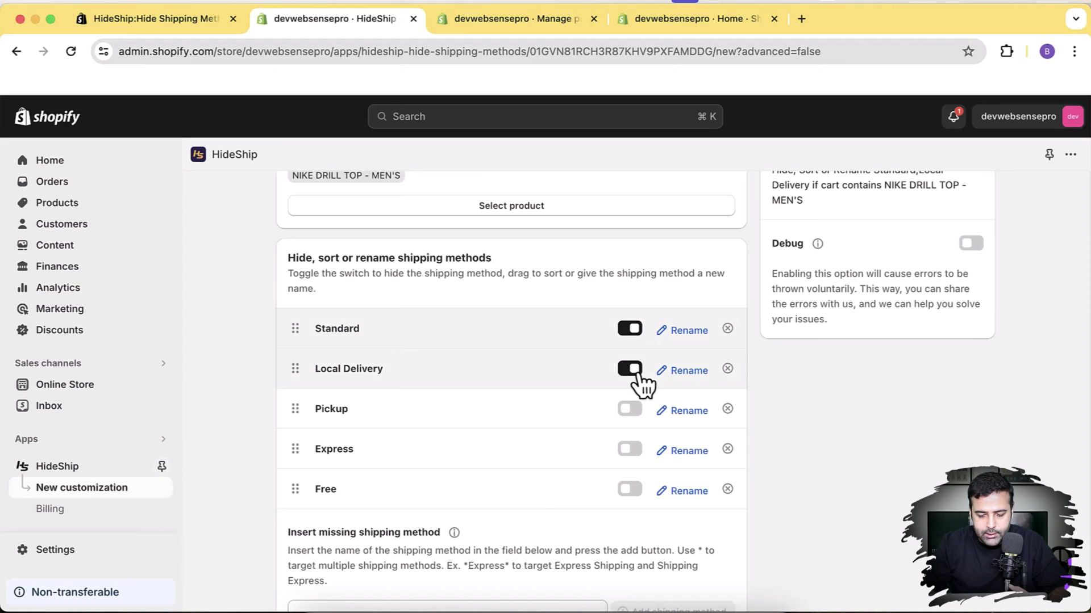
triple_click(340, 282)
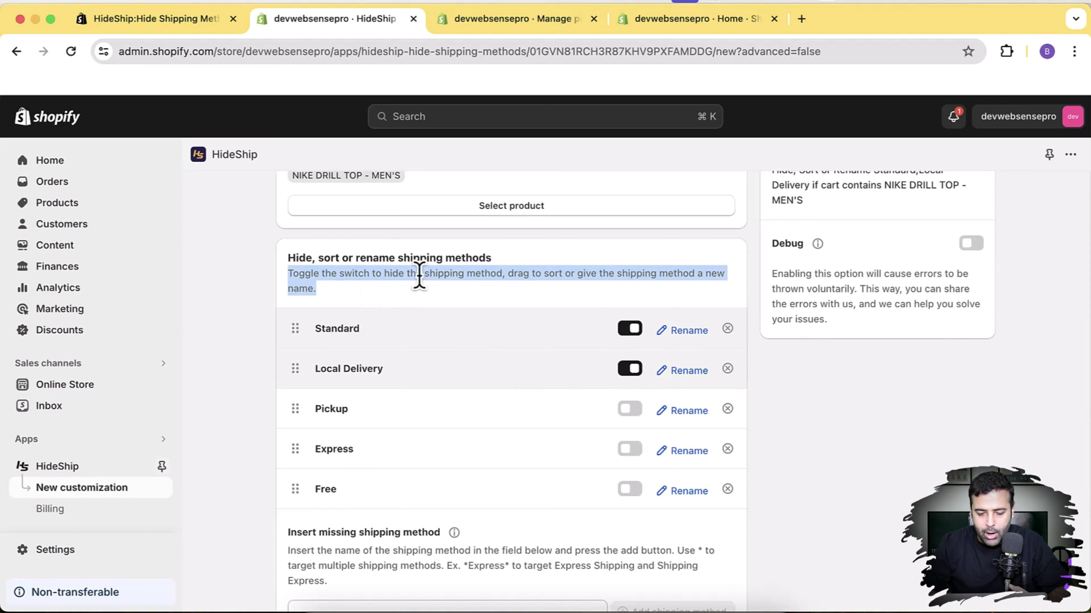
click(572, 292)
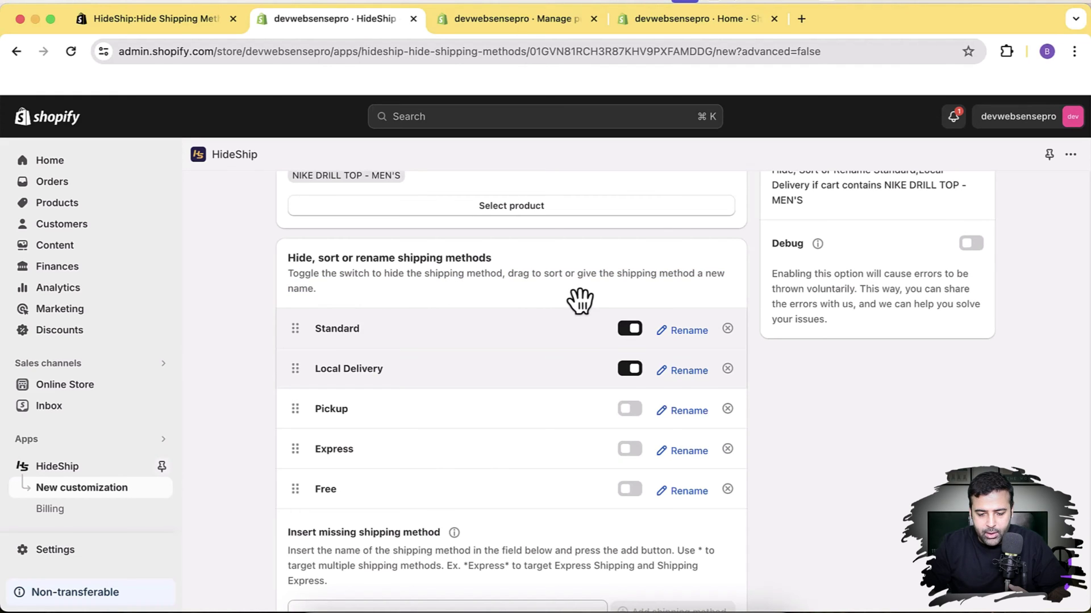
Set the Pickup and Free shipping methods to be hidden as well, and save the customization
scroll(573, 296, up, 2)
scroll(572, 292, up, 3)
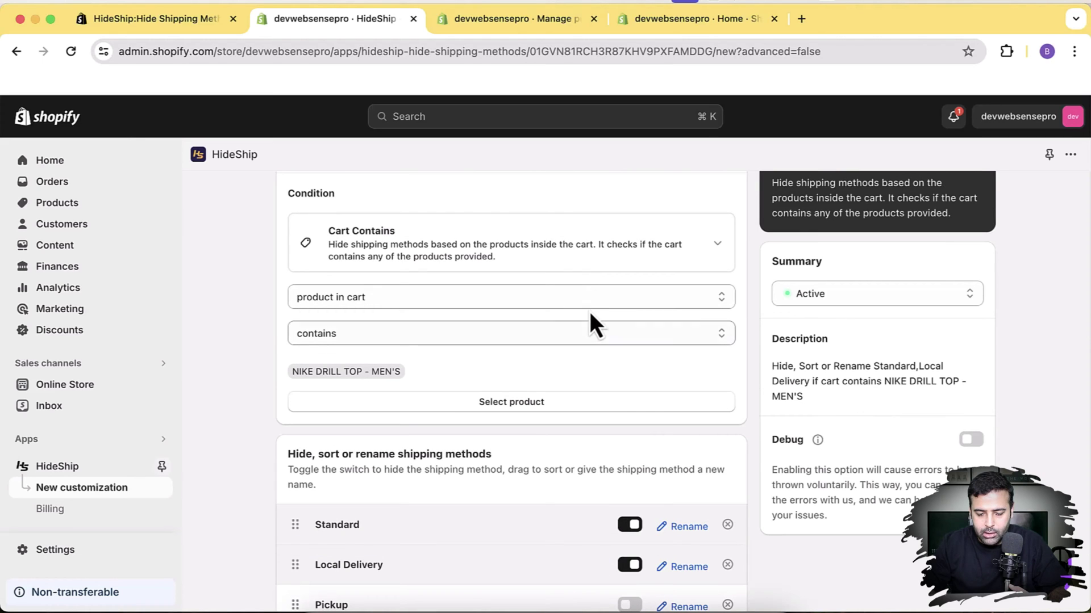
scroll(591, 312, down, 5)
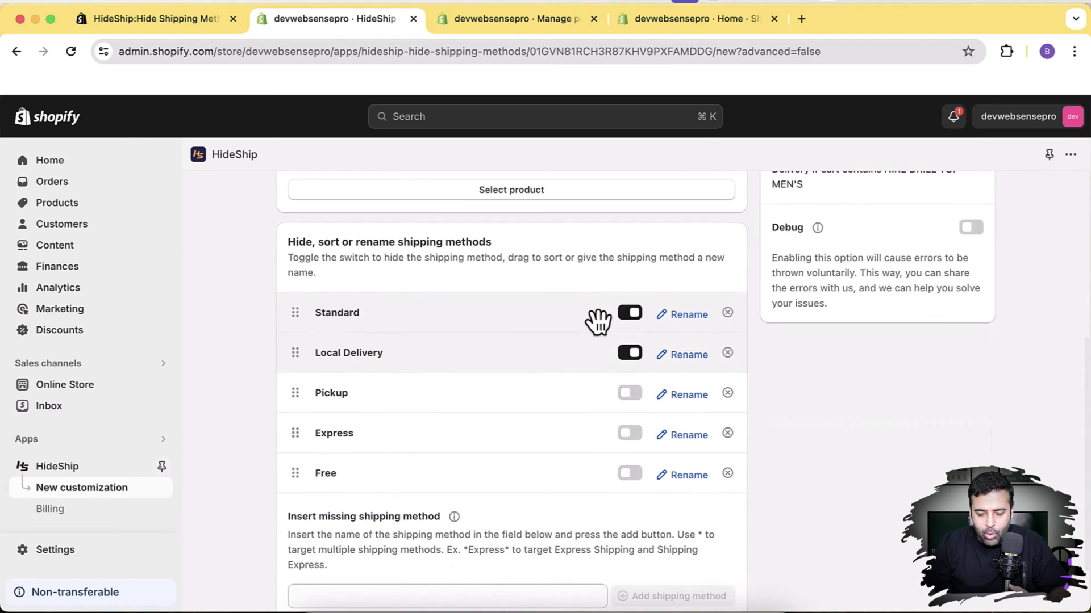
click(629, 394)
click(630, 473)
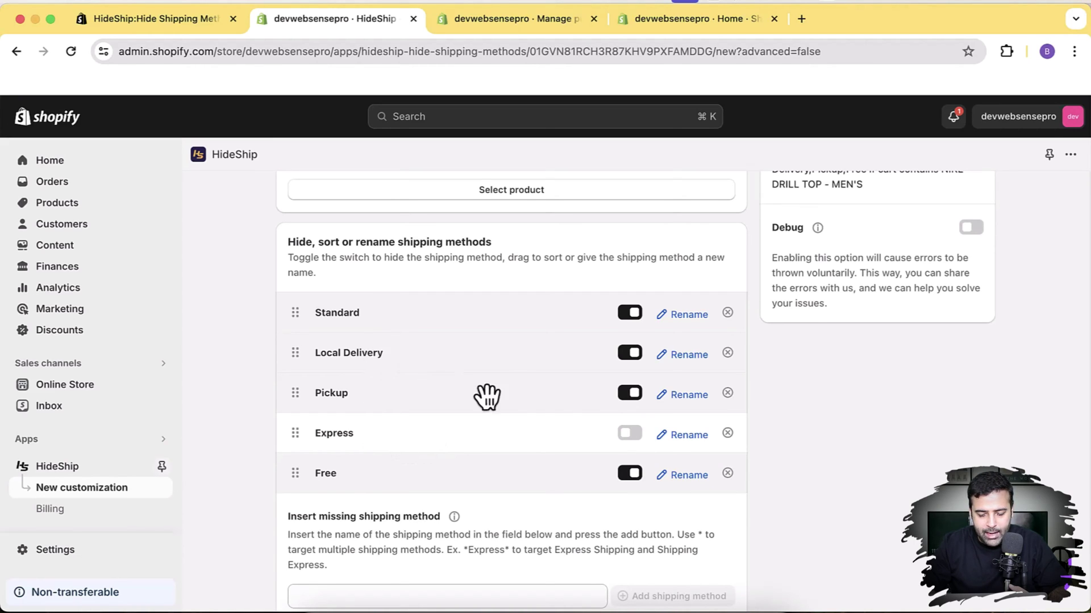
scroll(802, 508, up, 10)
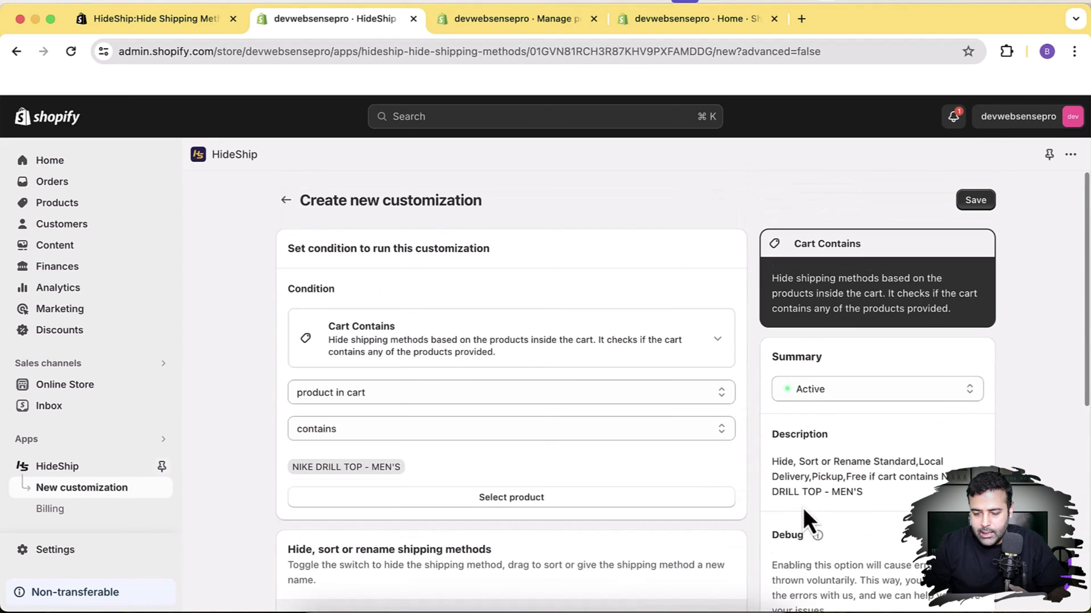
click(990, 197)
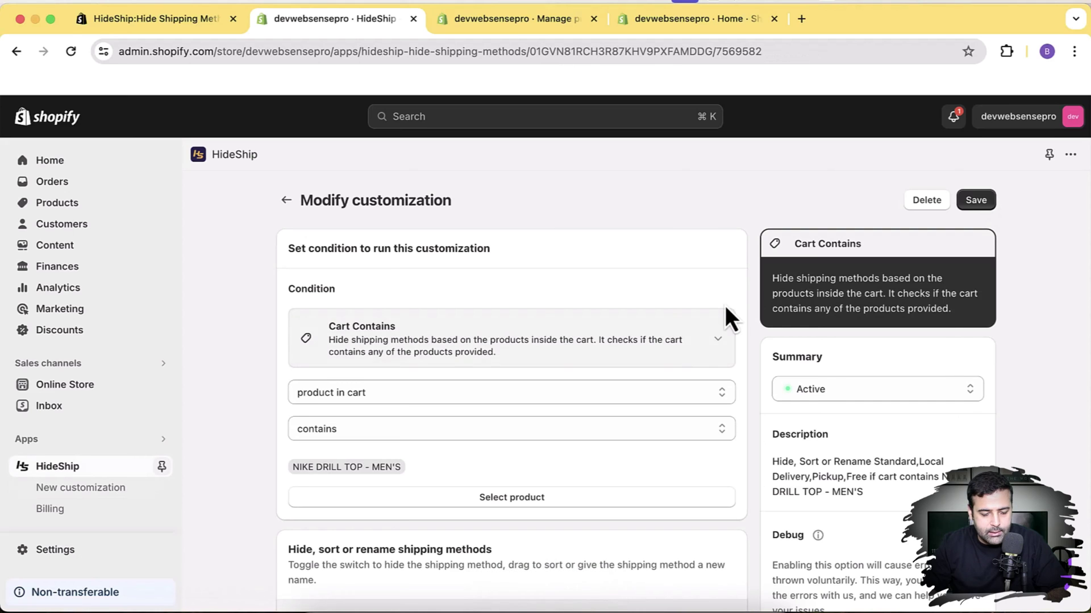
Open the online store and add the featured product NIKE DRILL TOP - MEN'S in BLACK, size S, to the cart
click(164, 386)
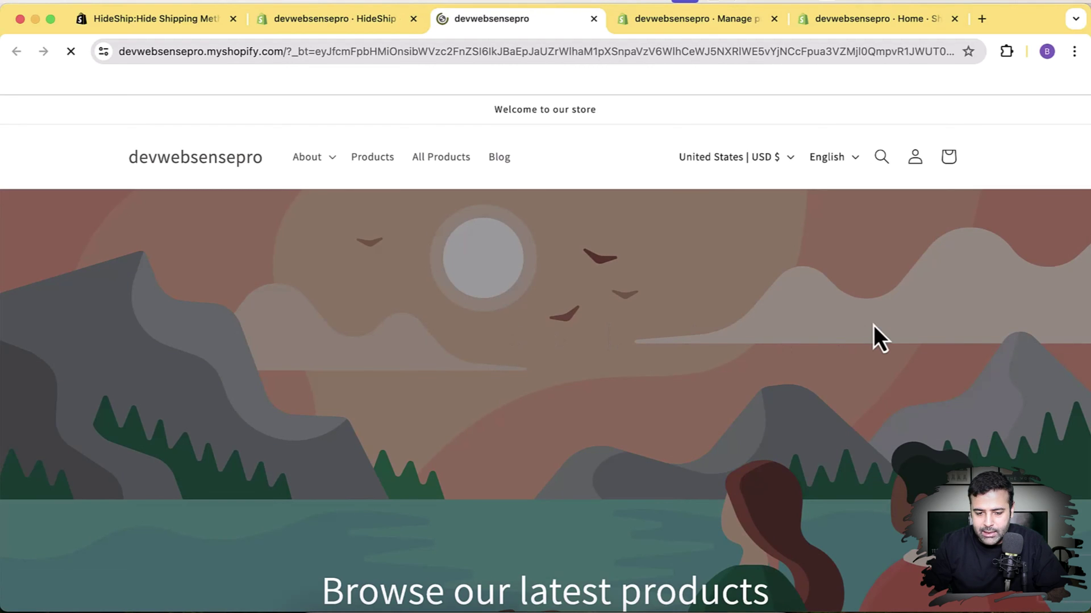
scroll(874, 325, down, 3)
scroll(822, 271, down, 6)
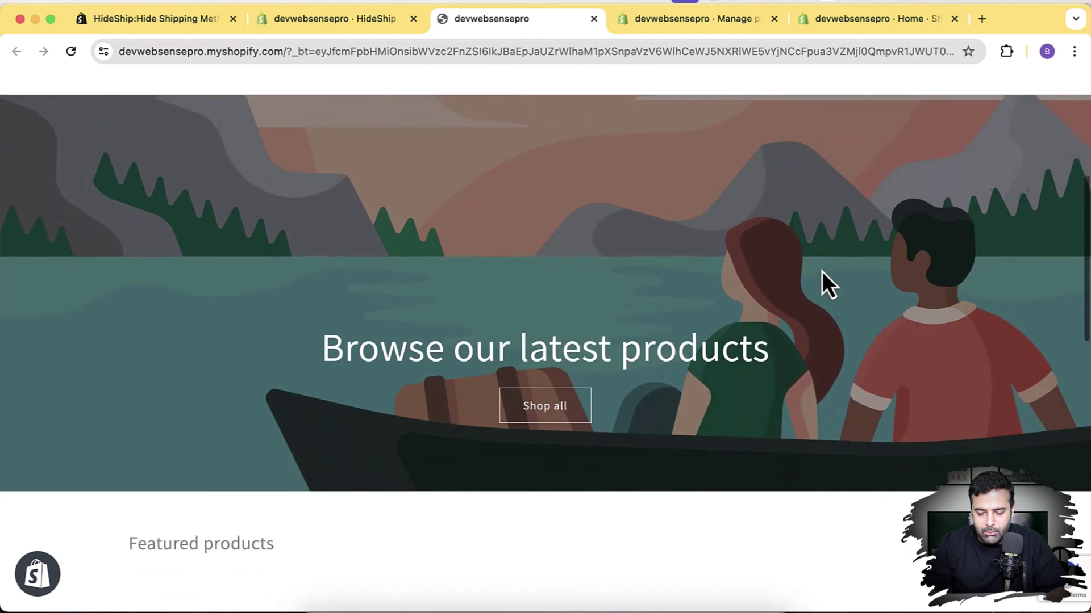
scroll(983, 244, down, 3)
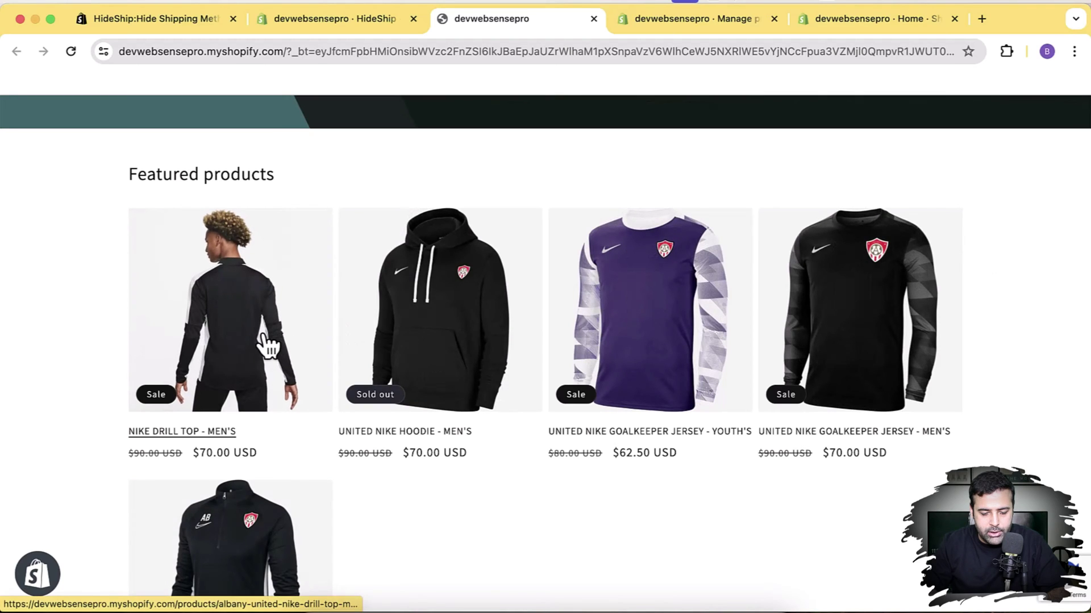
click(268, 344)
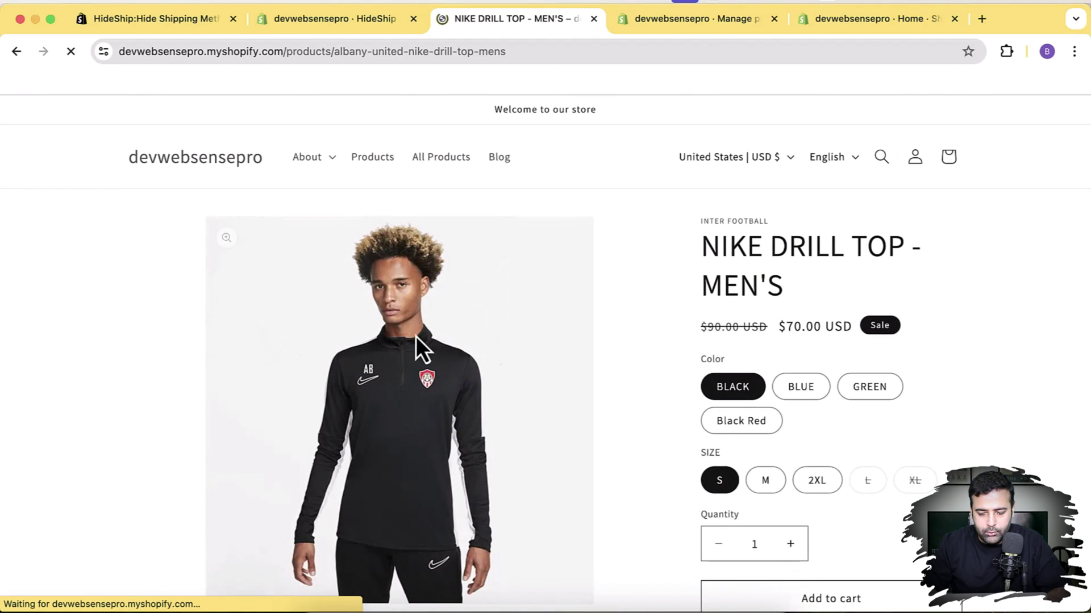
scroll(1029, 341, down, 4)
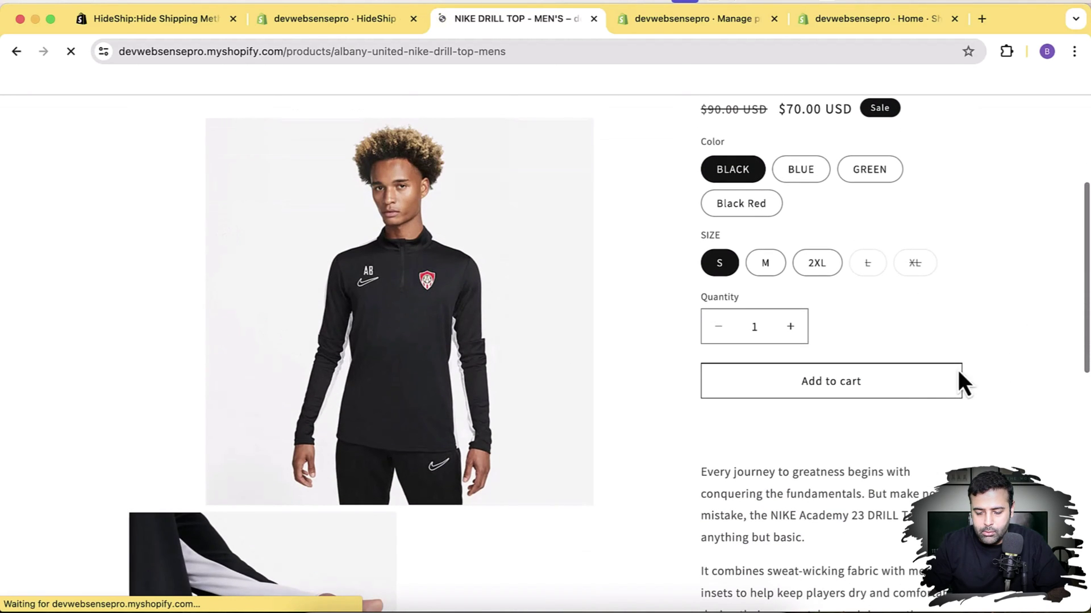
click(894, 392)
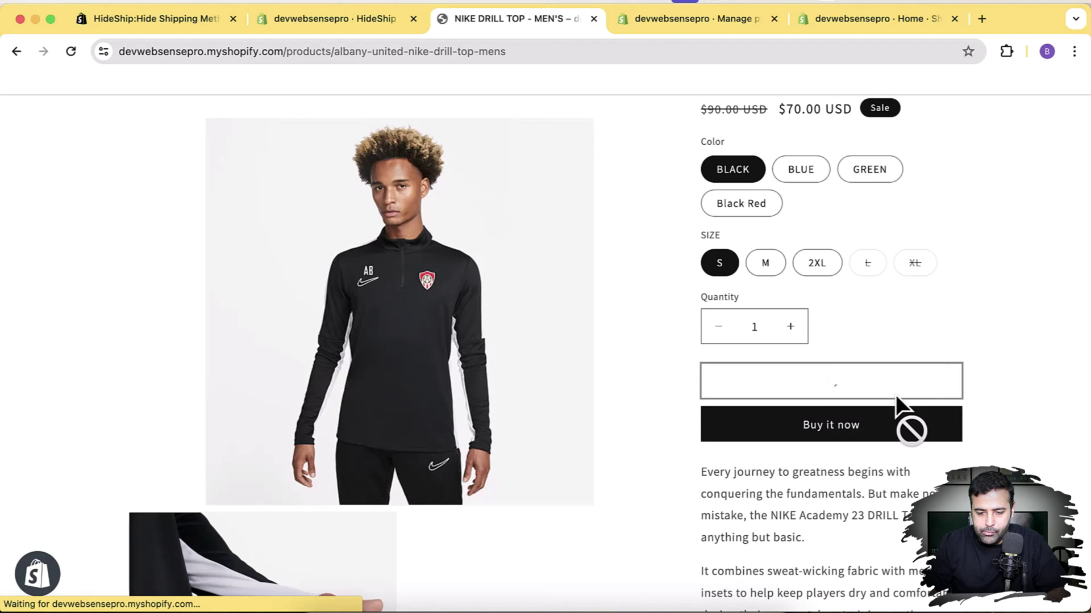
Proceed to checkout with the drill top and check which shipping methods are offered
click(846, 372)
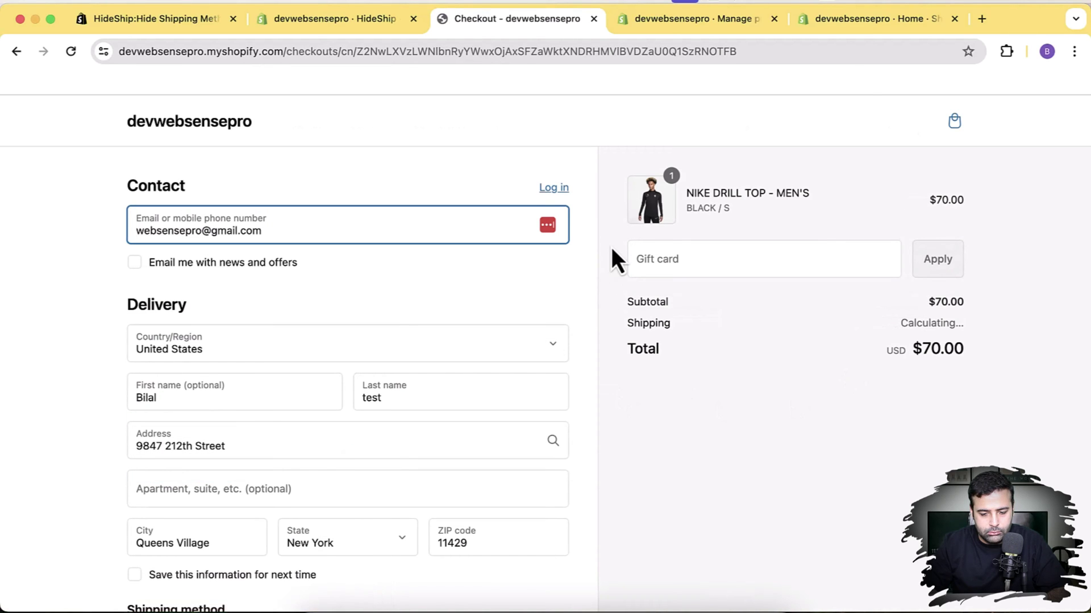
scroll(612, 249, down, 3)
scroll(611, 247, down, 3)
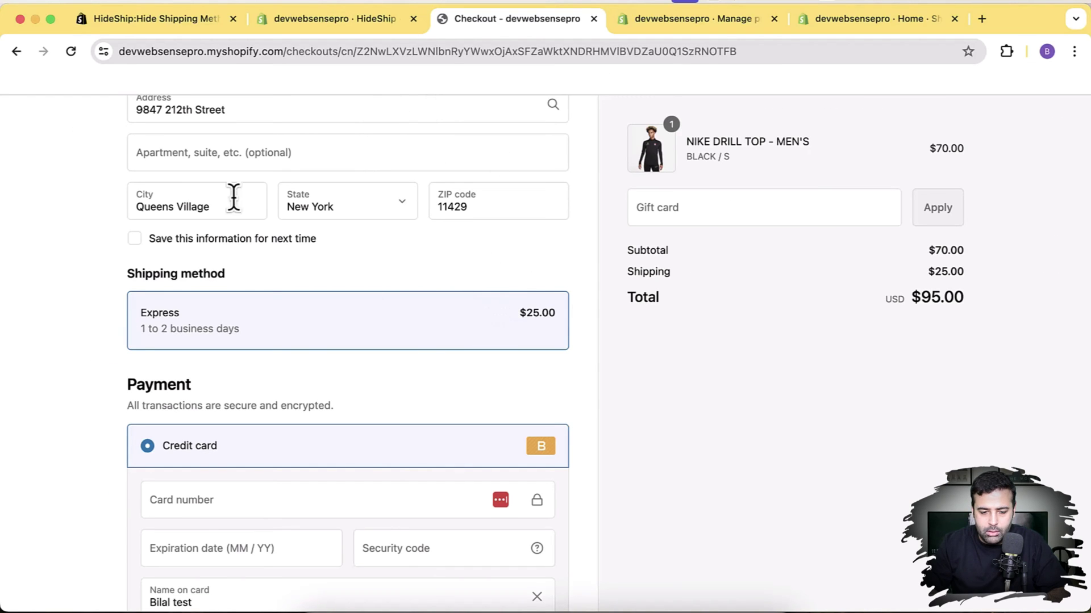
Return to HideShip's list of shipping customizations and disable the NIKE DRILL TOP - MEN'S customization
click(321, 21)
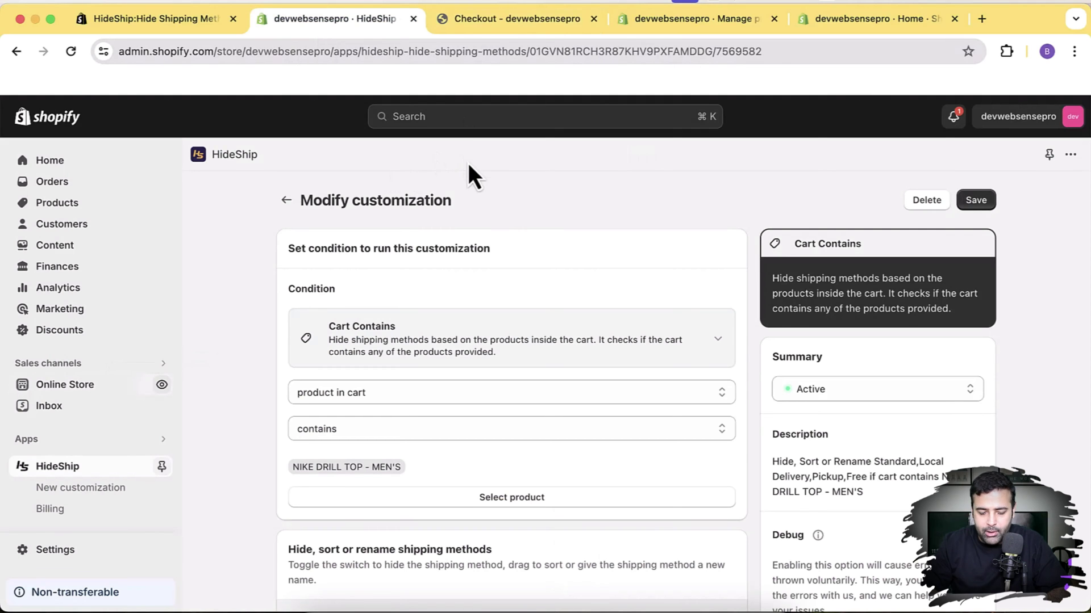
click(292, 208)
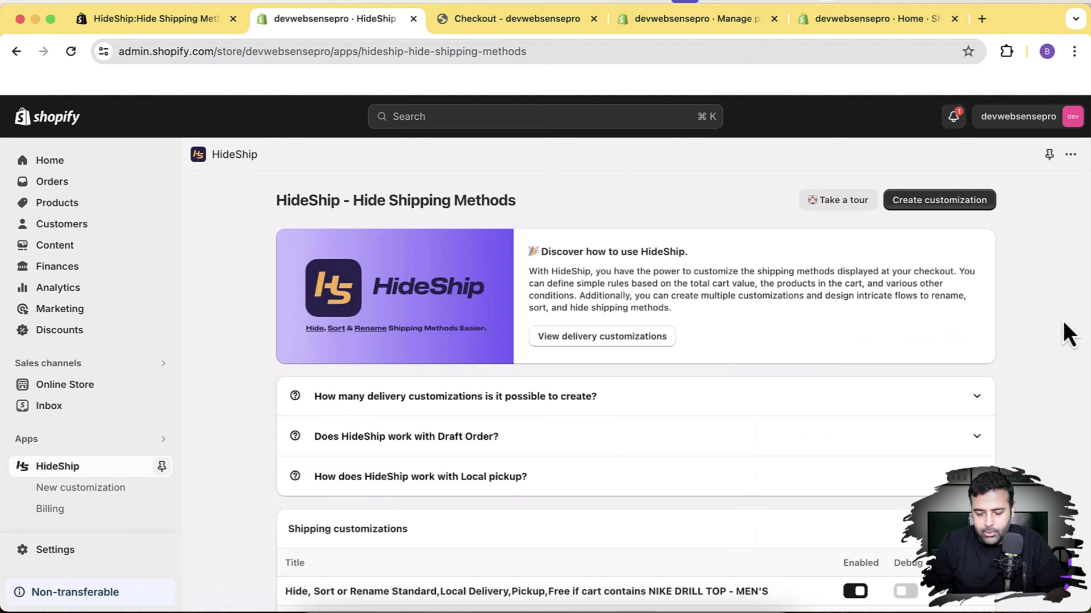
scroll(1062, 322, down, 3)
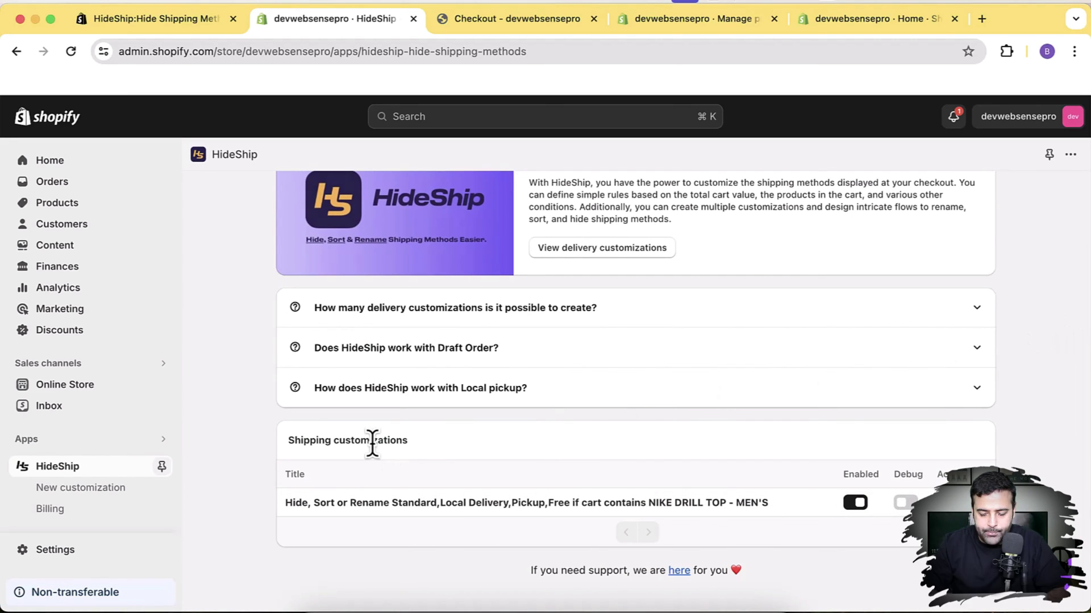
click(856, 505)
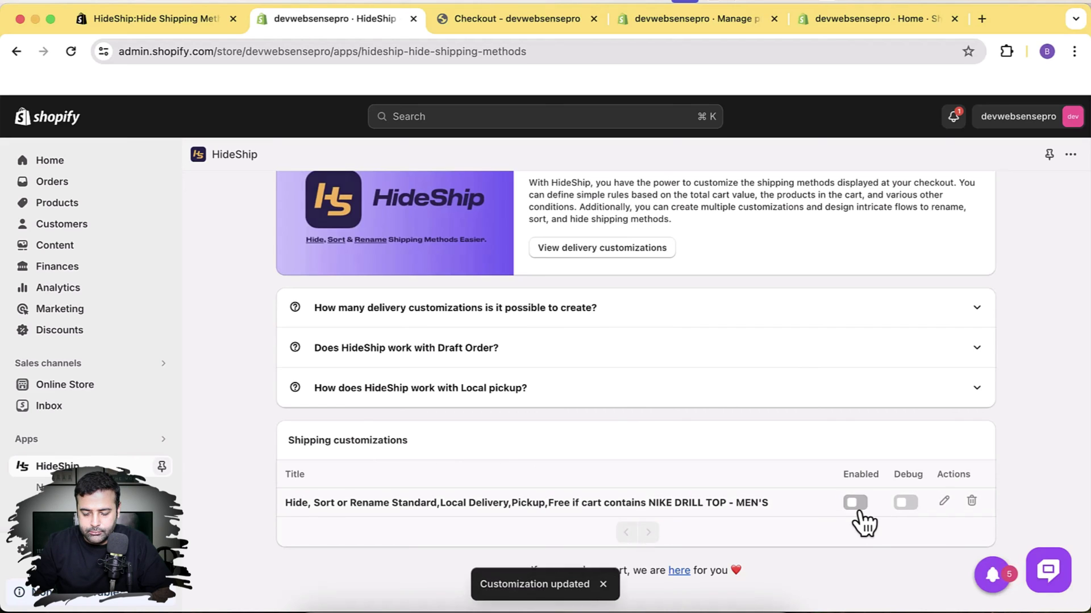
Reload the checkout page and check the shipping methods offered with the customization disabled
click(540, 23)
click(609, 57)
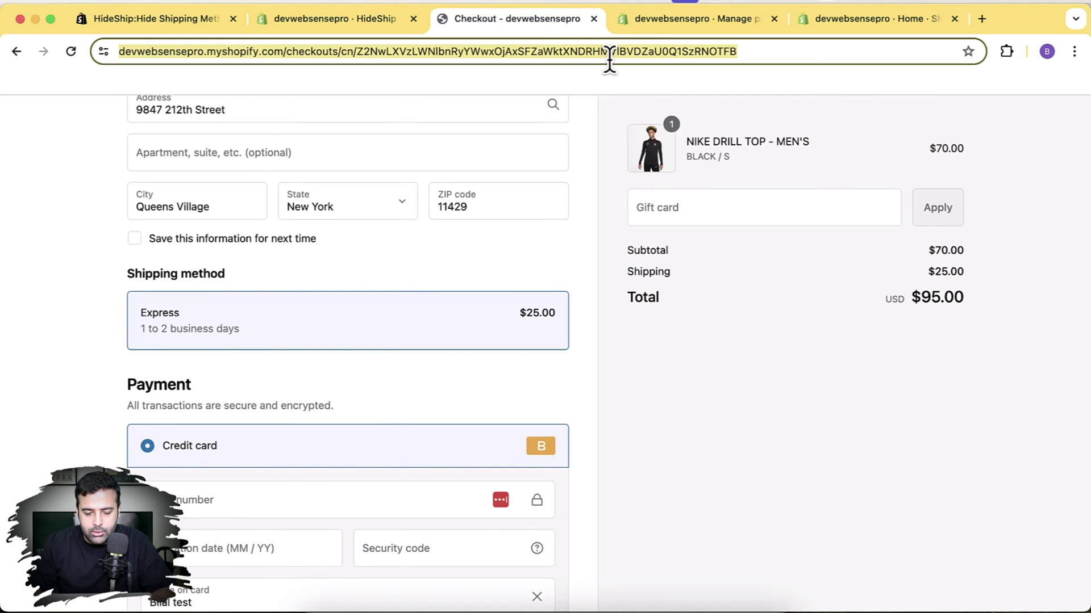
key(Return)
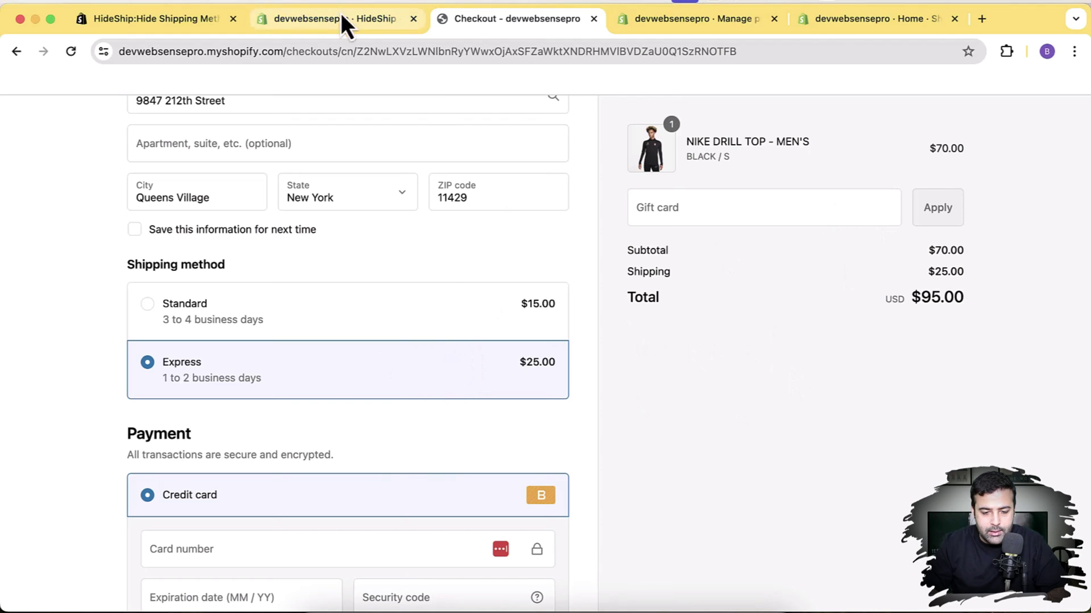
Re-enable the NIKE DRILL TOP - MEN'S customization in HideShip and open its shipping method settings for editing
click(357, 28)
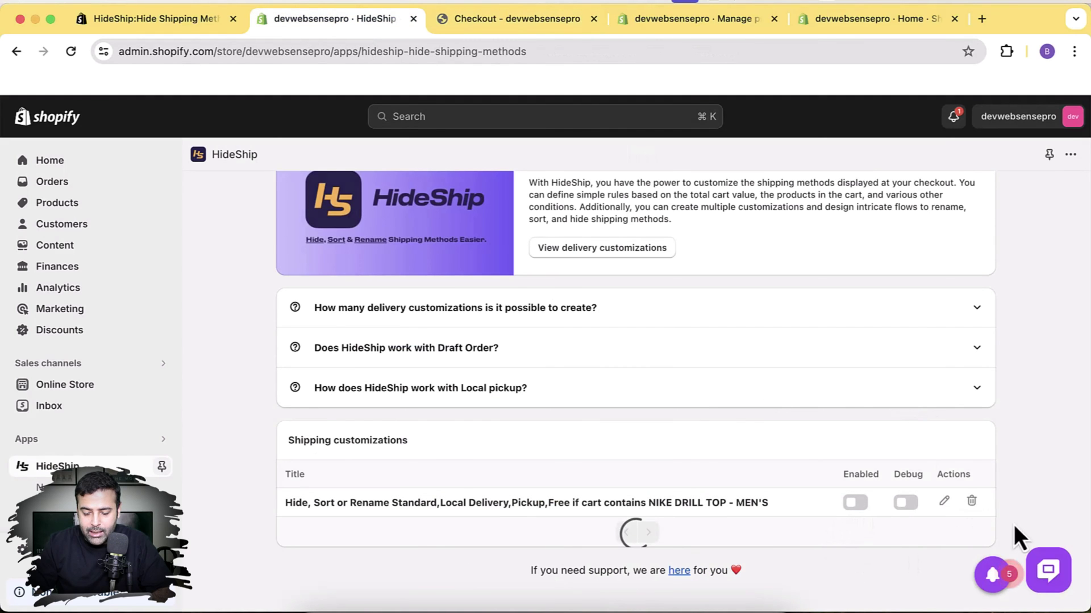
click(944, 503)
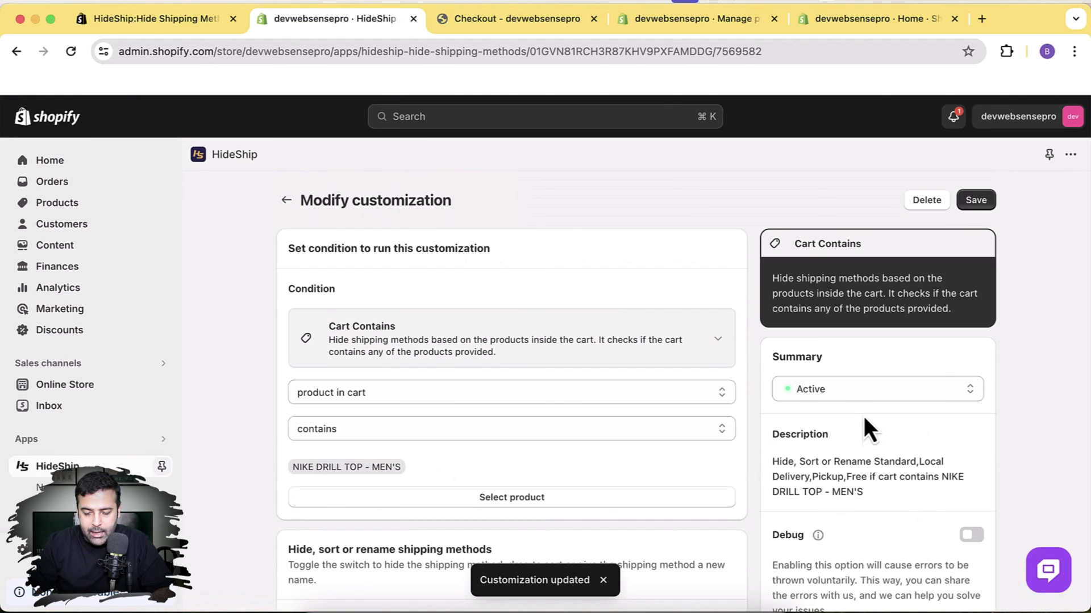
scroll(738, 262, down, 5)
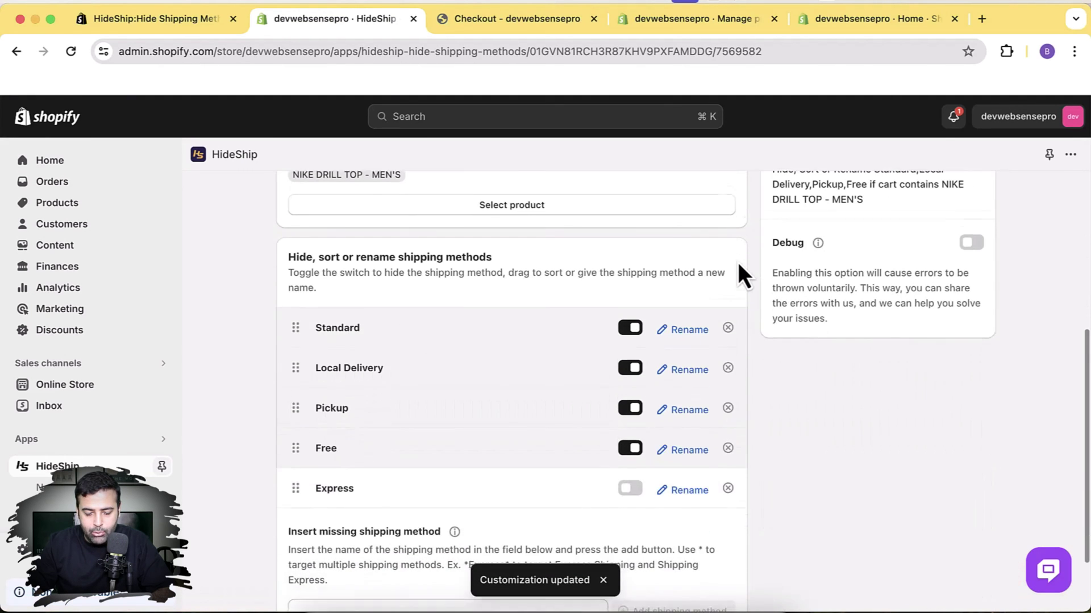
scroll(737, 263, down, 2)
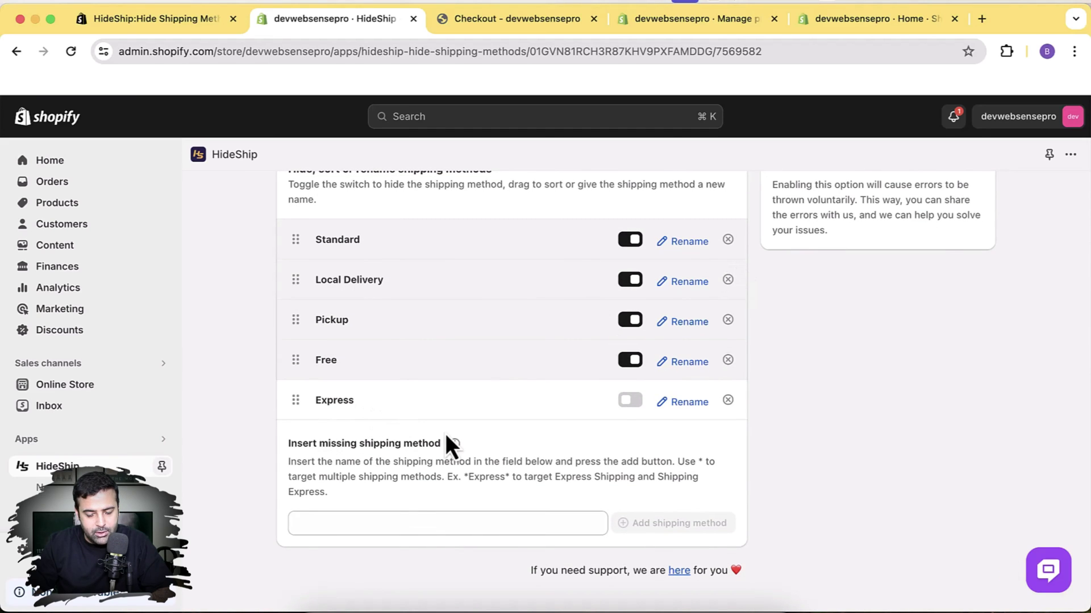
Rename the Express shipping method to Special Delivery and save the customization
click(693, 404)
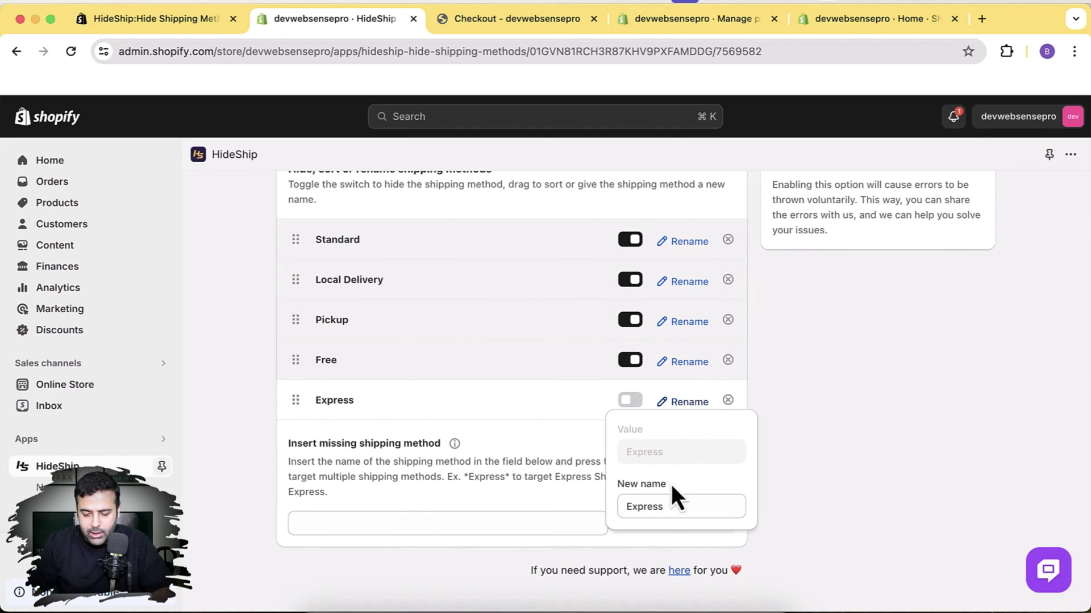
triple_click(688, 503)
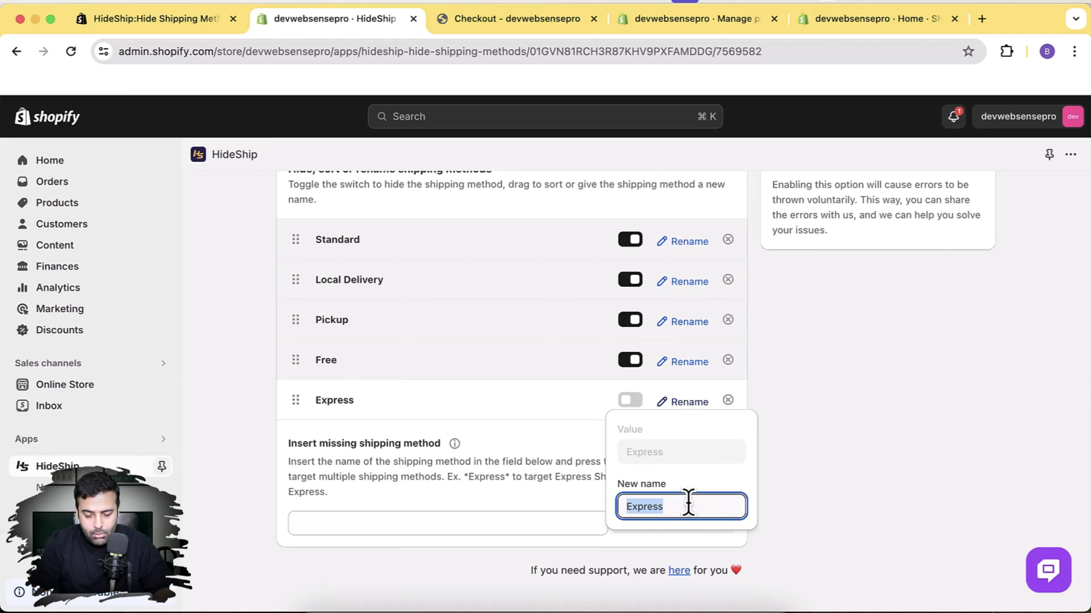
text(Spe)
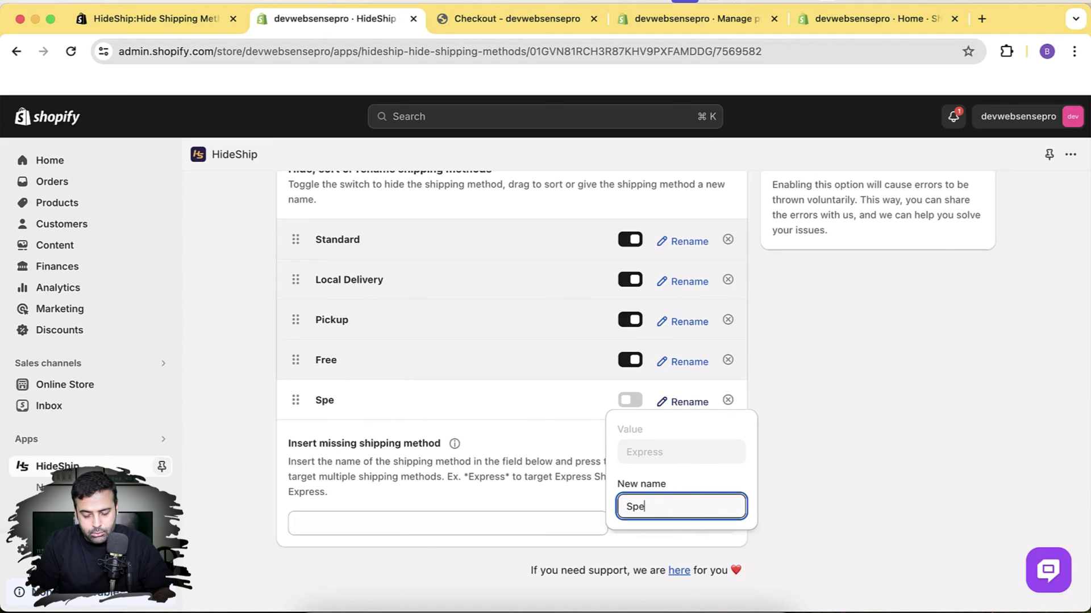
text(cial d)
key(BackSpace)
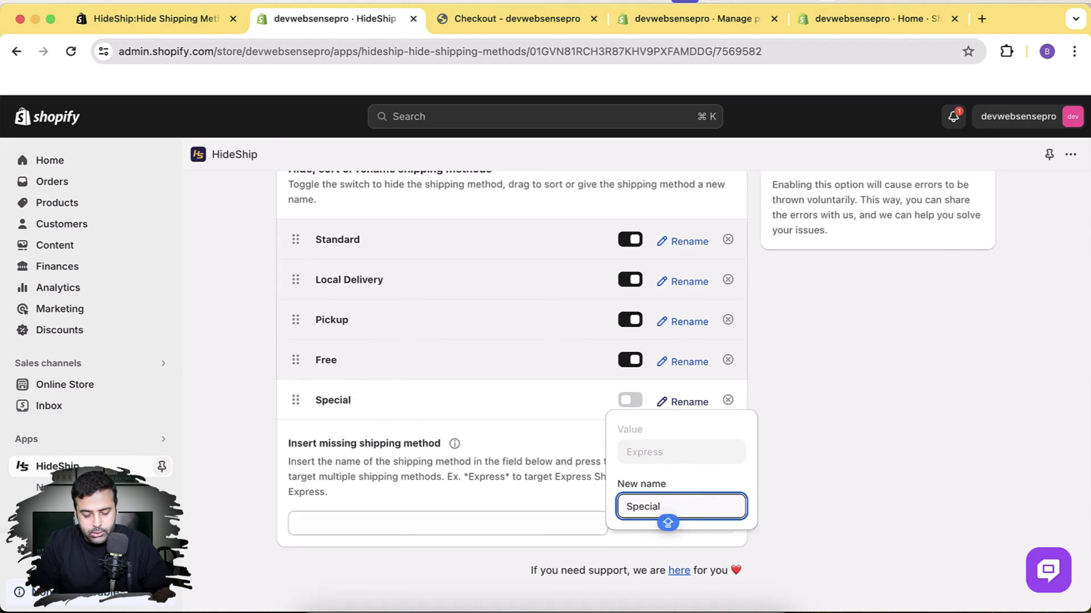
text(Delivery)
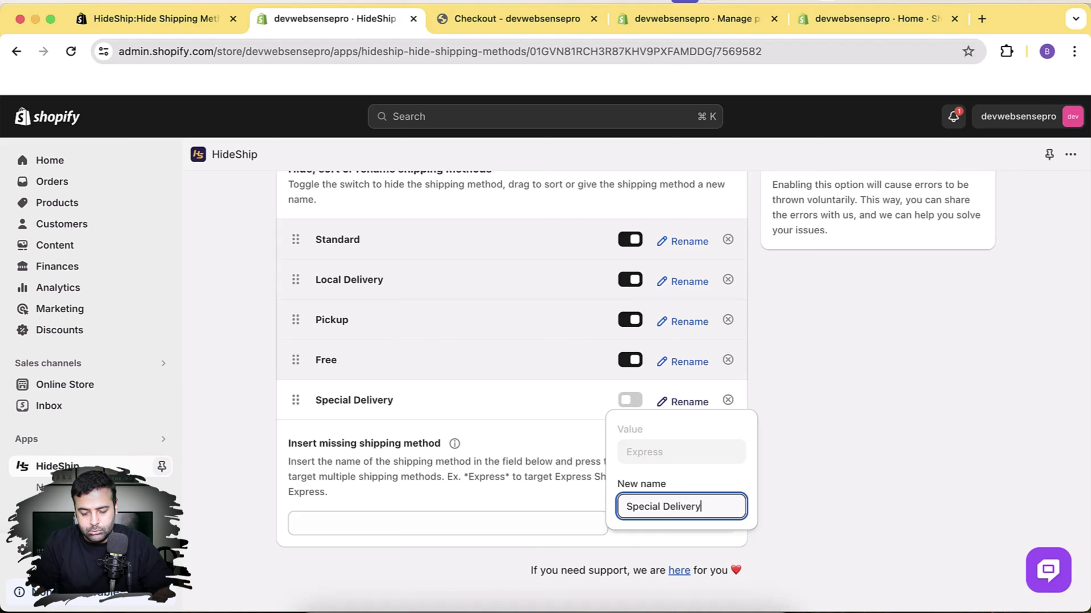
click(840, 490)
scroll(795, 448, up, 3)
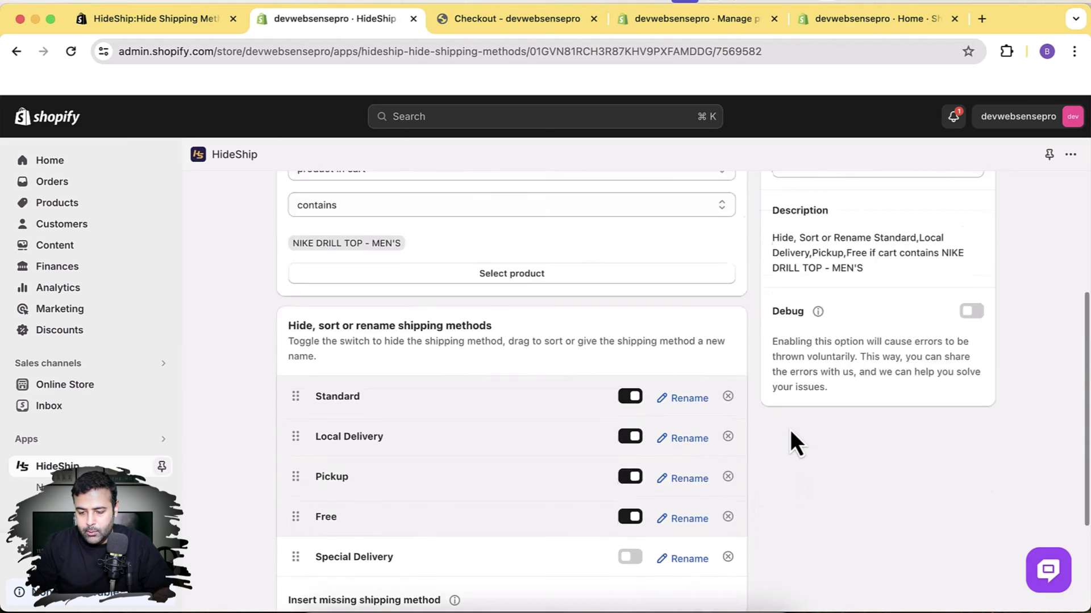
scroll(790, 430, up, 4)
click(979, 201)
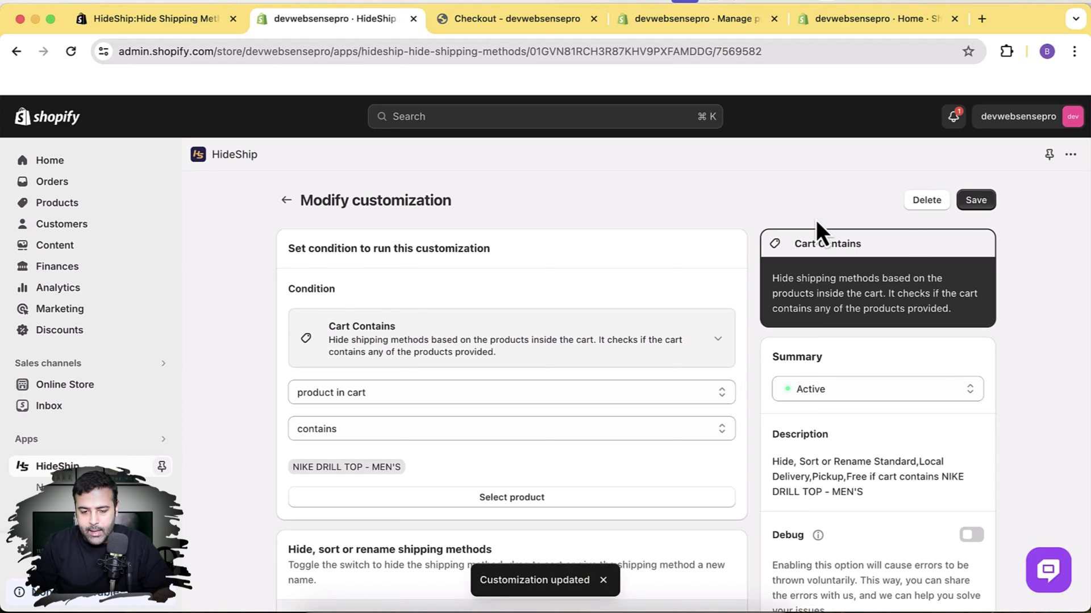
Reload the checkout page, check the name of the offered shipping method, and return to the HideShip customization
click(513, 21)
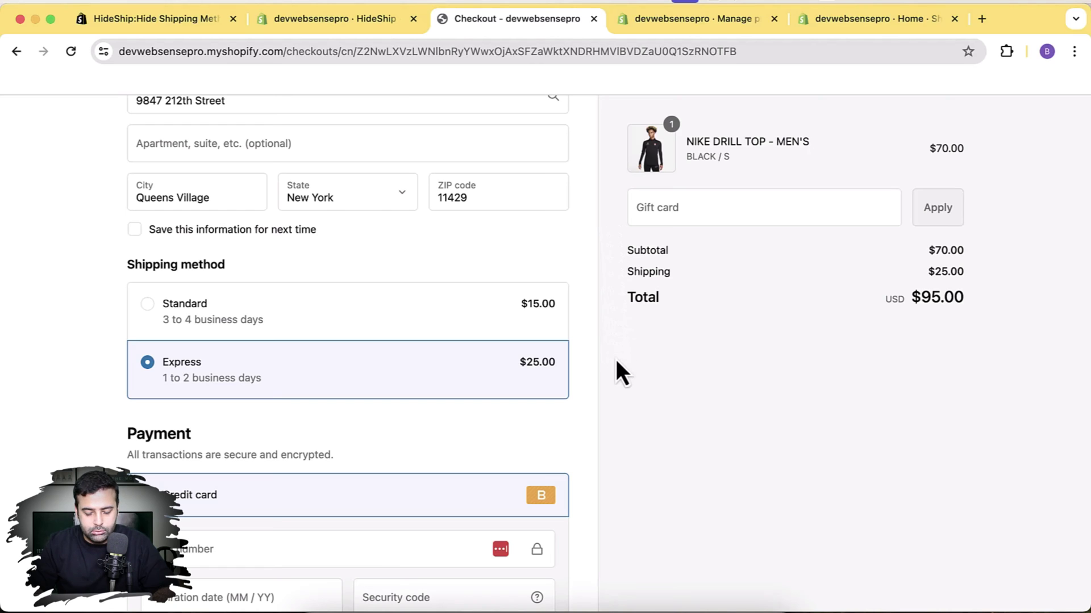
key(super+r)
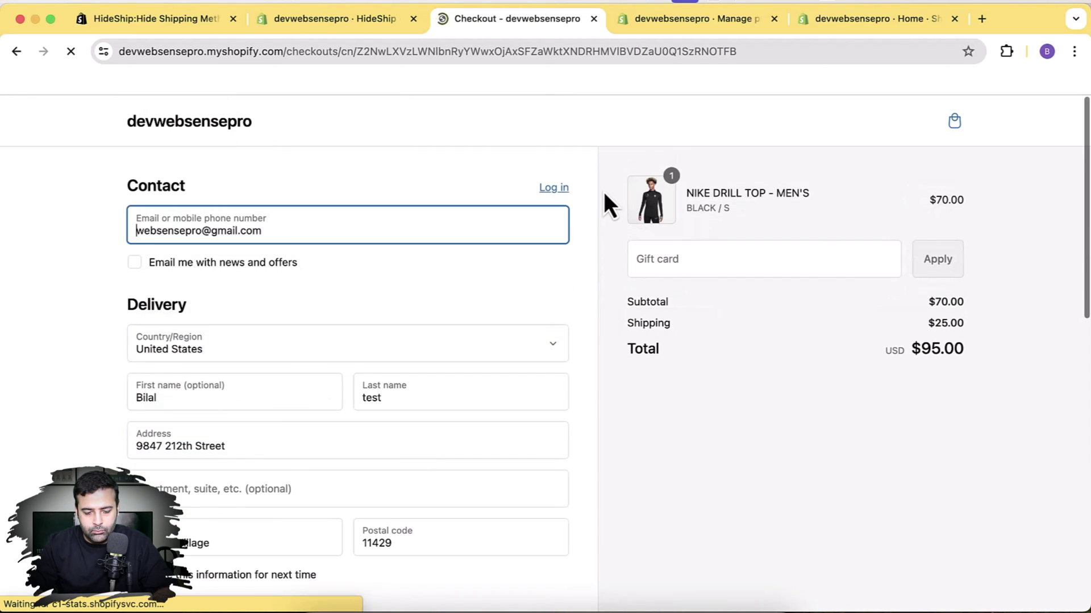
scroll(604, 192, down, 5)
scroll(605, 192, down, 1)
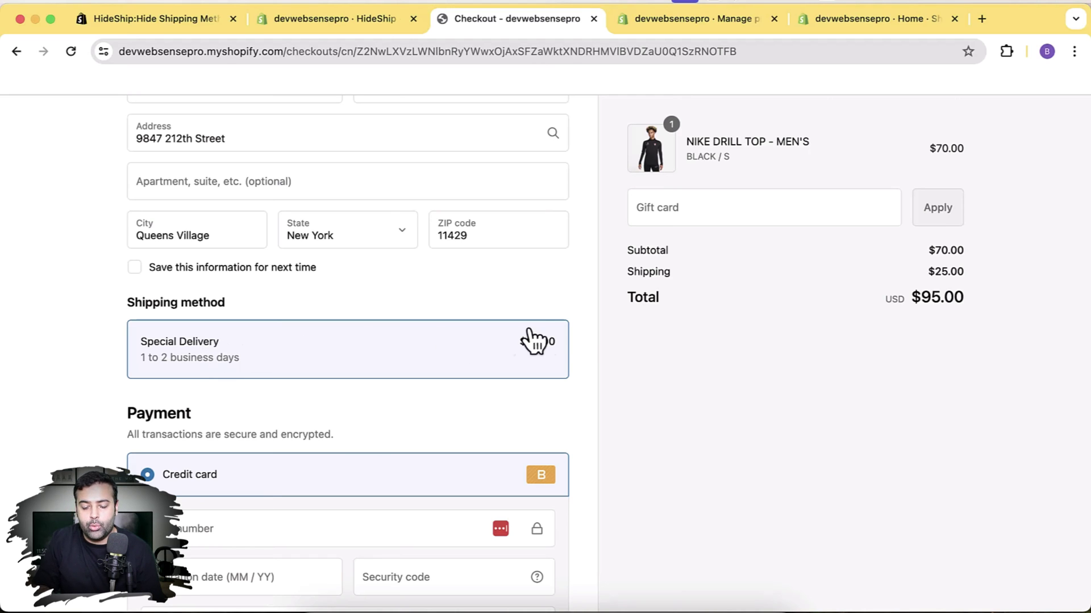
scroll(584, 331, up, 6)
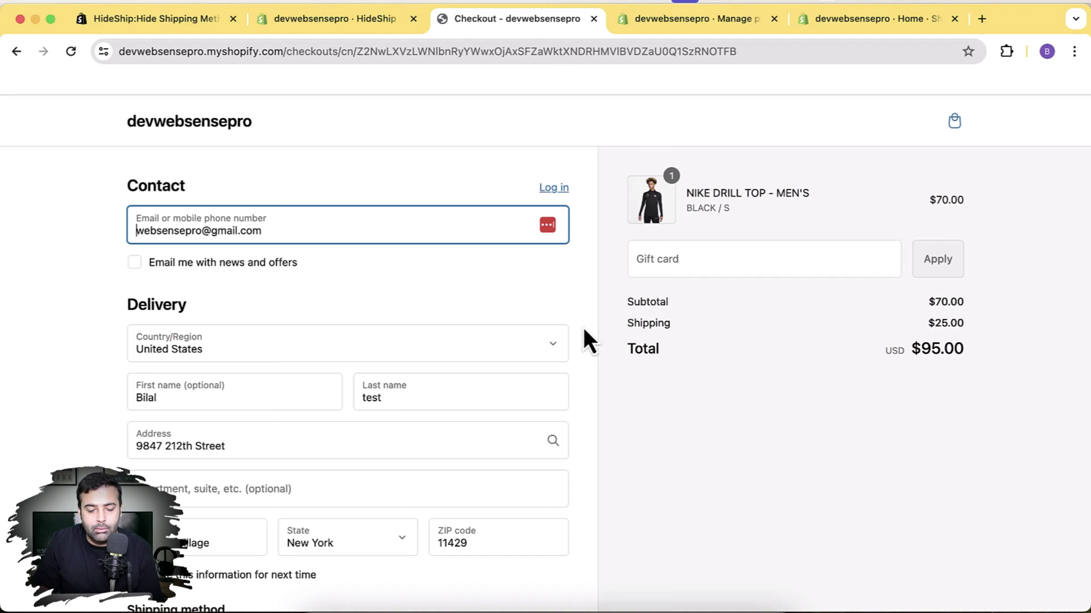
click(382, 28)
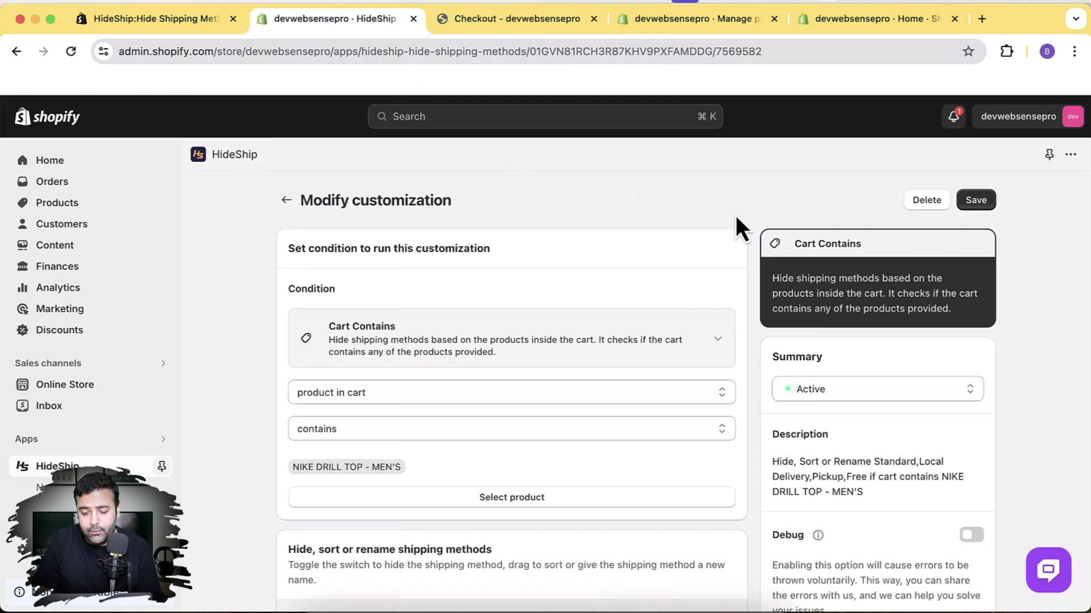
Leave the NIKE DRILL TOP - MEN'S customization and start creating a new simple shipping customization
scroll(755, 216, down, 3)
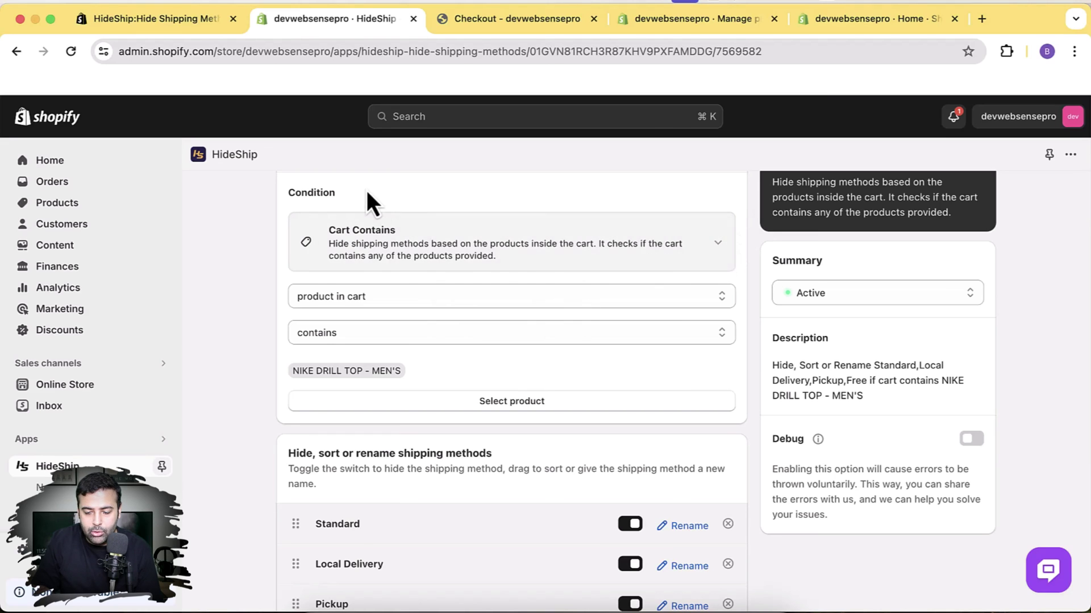
scroll(739, 380, up, 3)
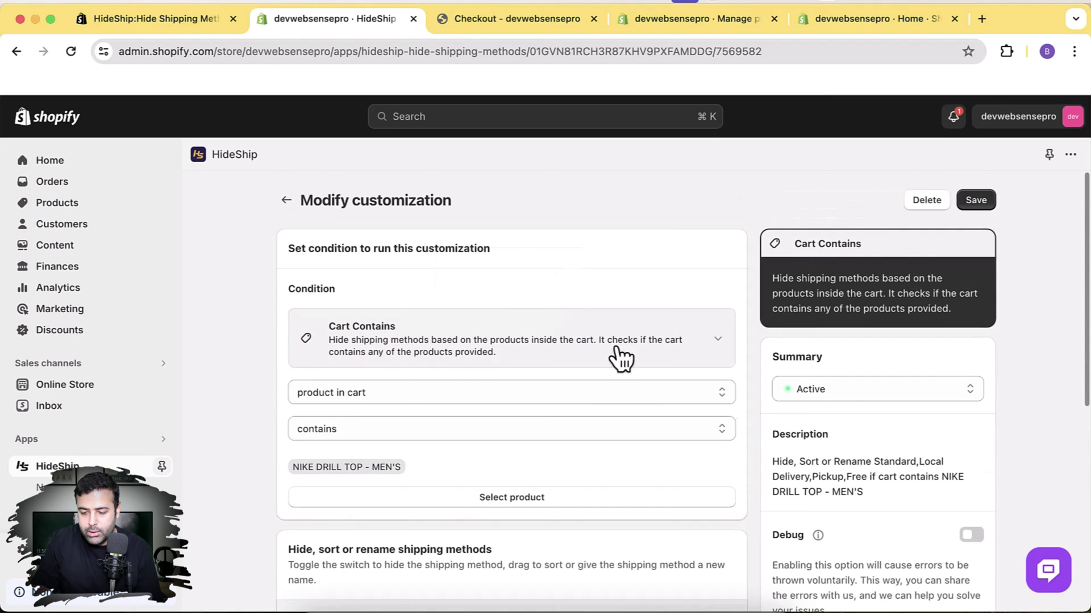
click(287, 200)
scroll(1017, 378, down, 2)
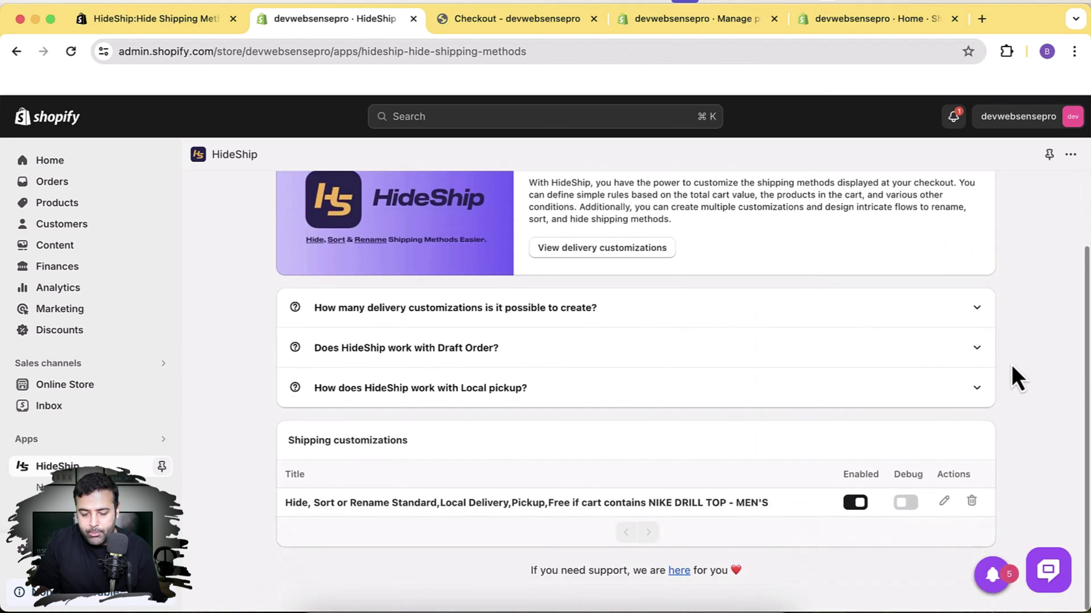
scroll(1017, 377, up, 2)
click(932, 209)
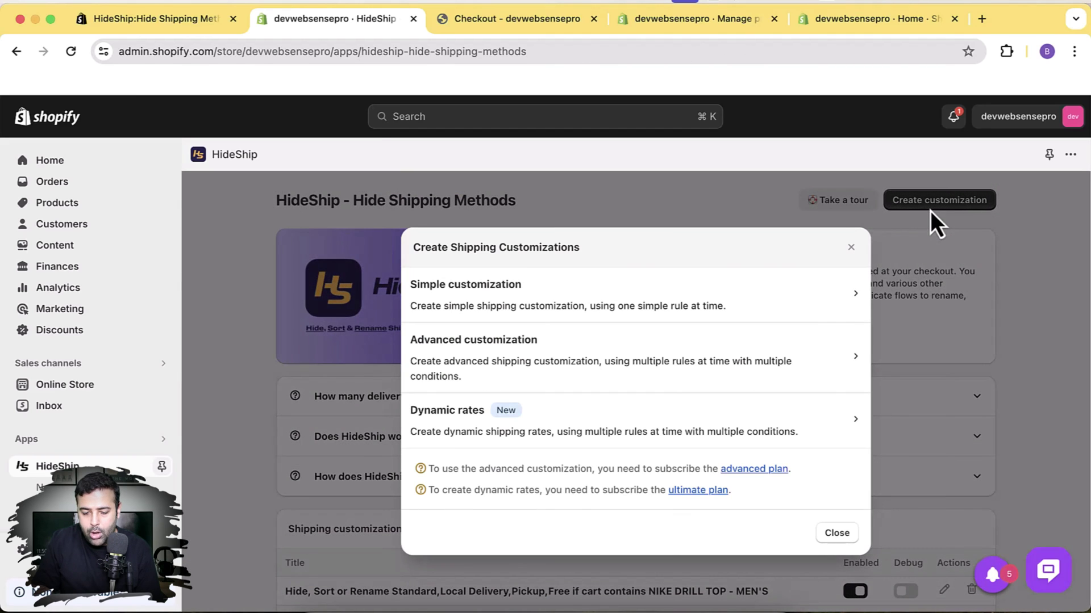
click(614, 301)
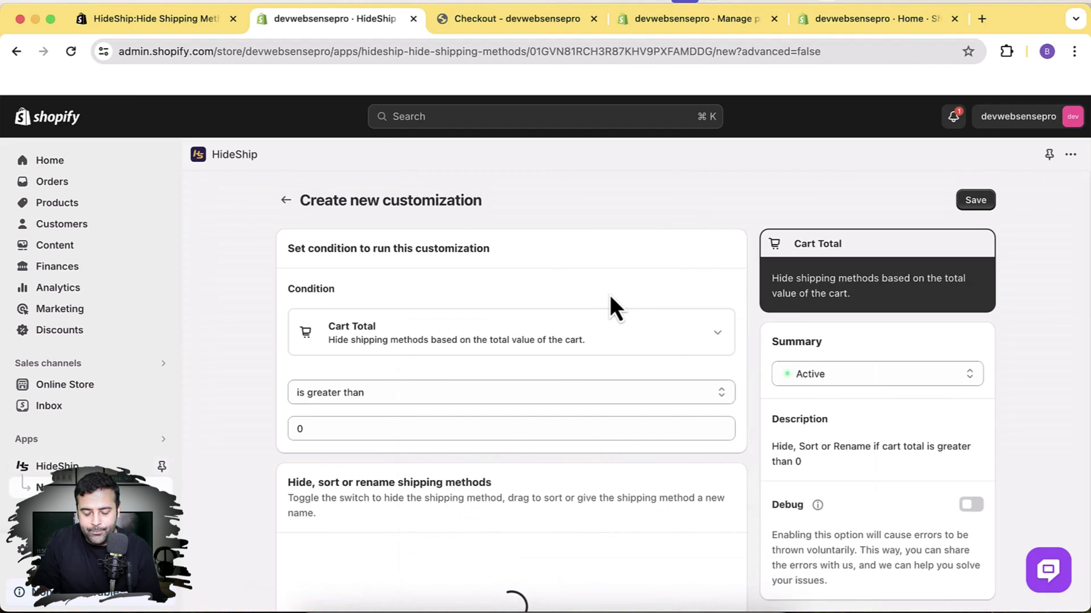
Review the new customization's shipping method settings and the cart-based conditions it can use
scroll(759, 193, down, 4)
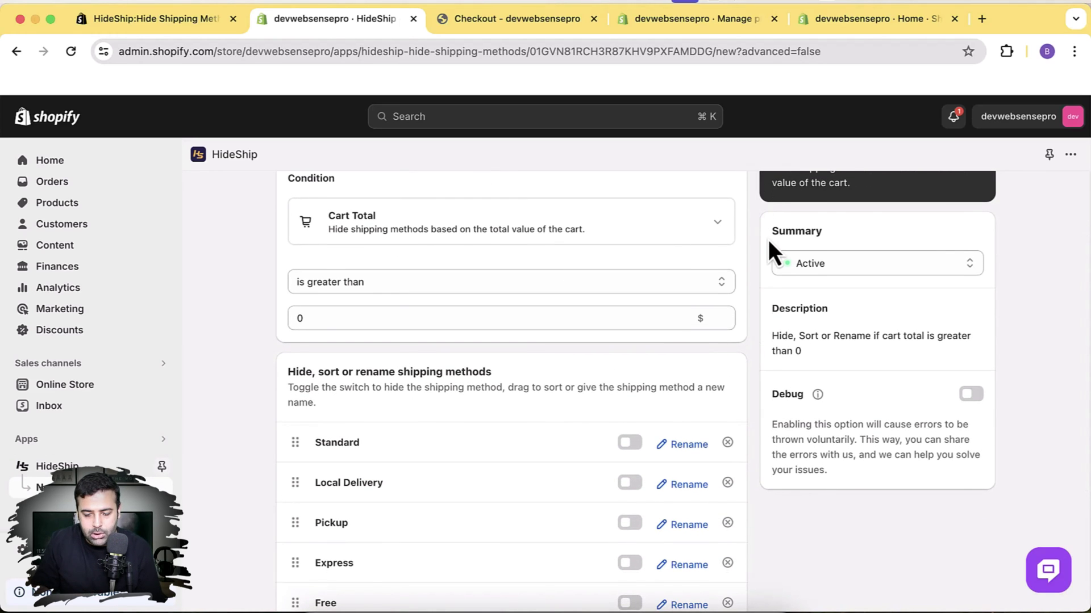
scroll(751, 358, up, 1)
click(678, 271)
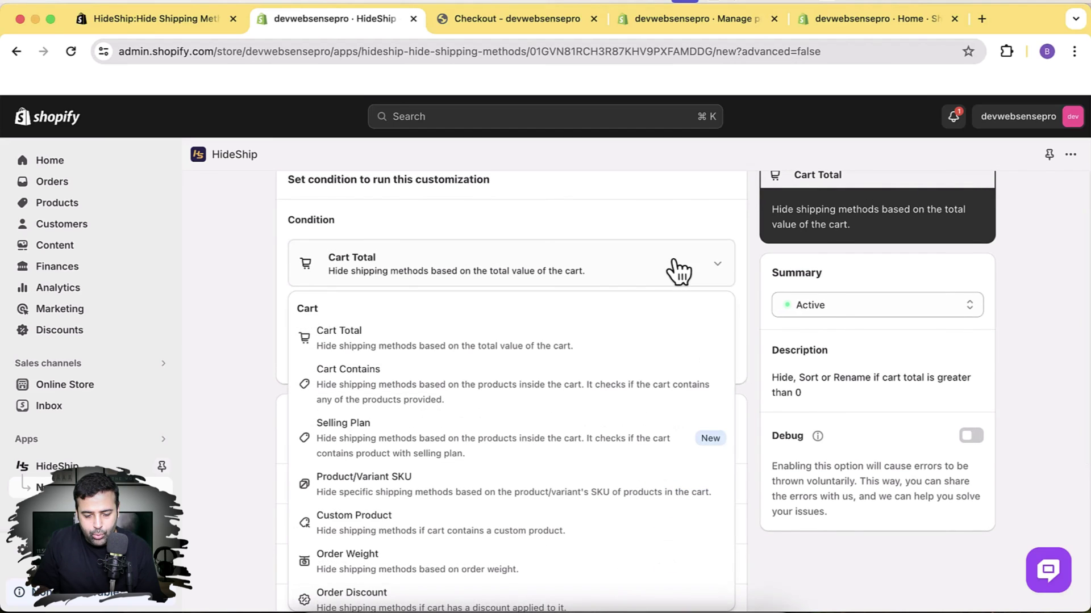
scroll(738, 261, down, 3)
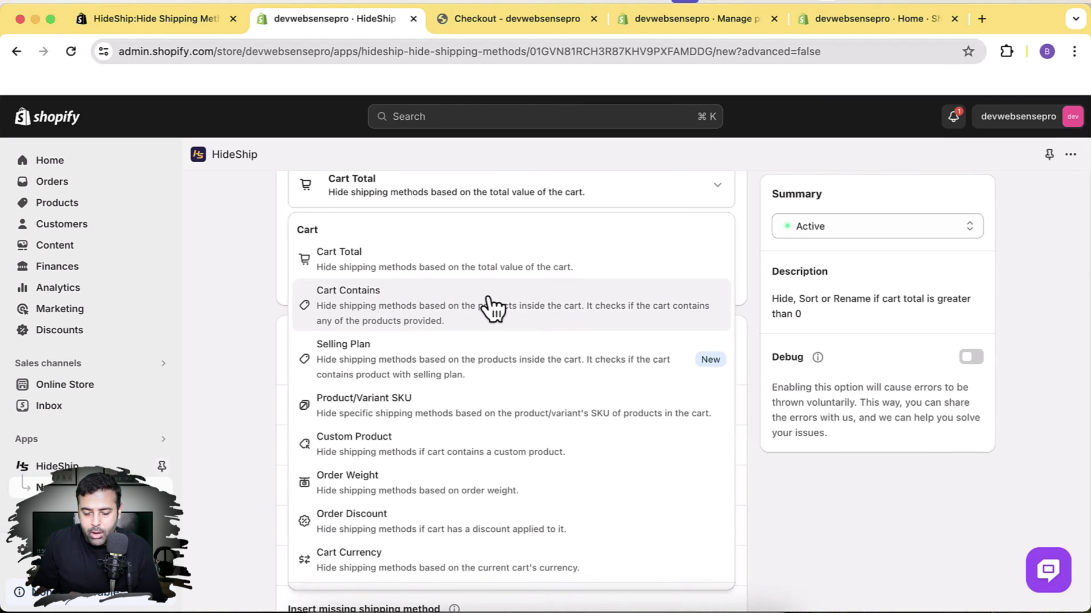
click(784, 255)
scroll(784, 256, down, 1)
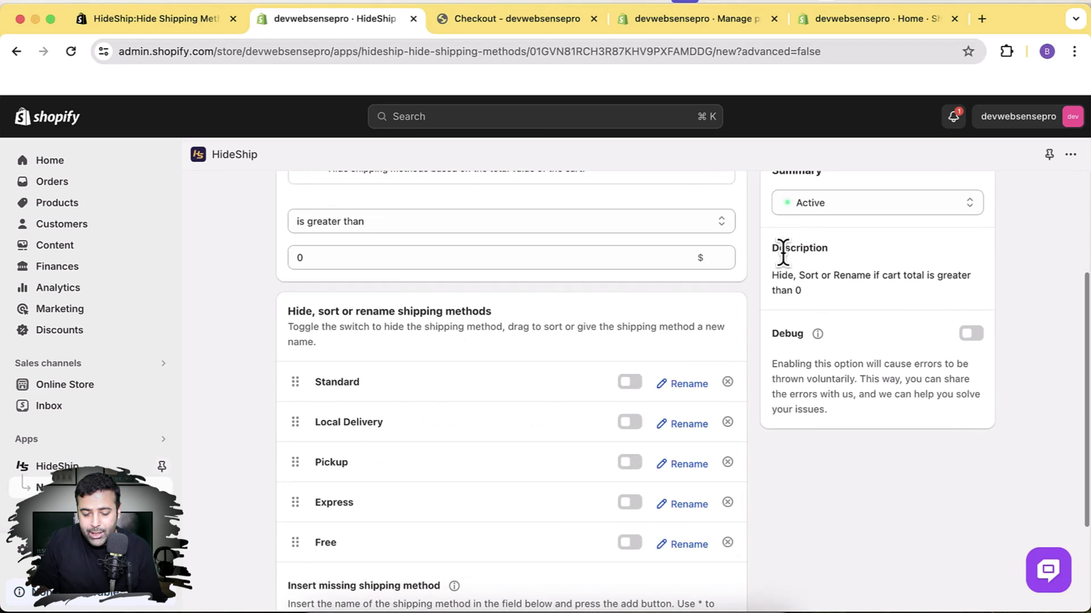
Examine the full range of condition types for the new customization, covering the cart, customer, shipping and attribute groups
scroll(782, 302, up, 3)
click(720, 234)
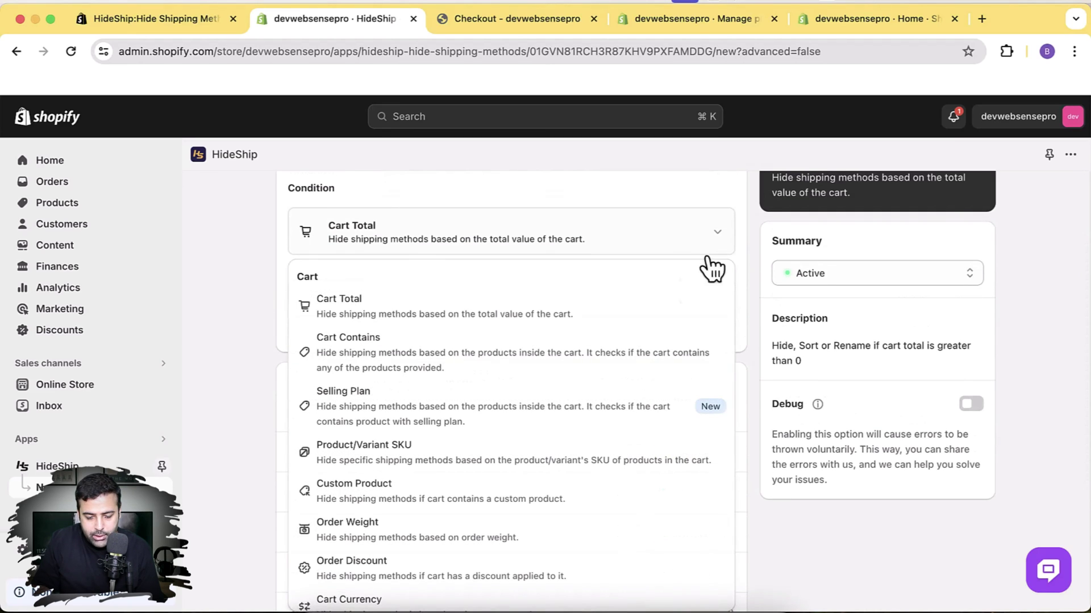
scroll(545, 438, down, 2)
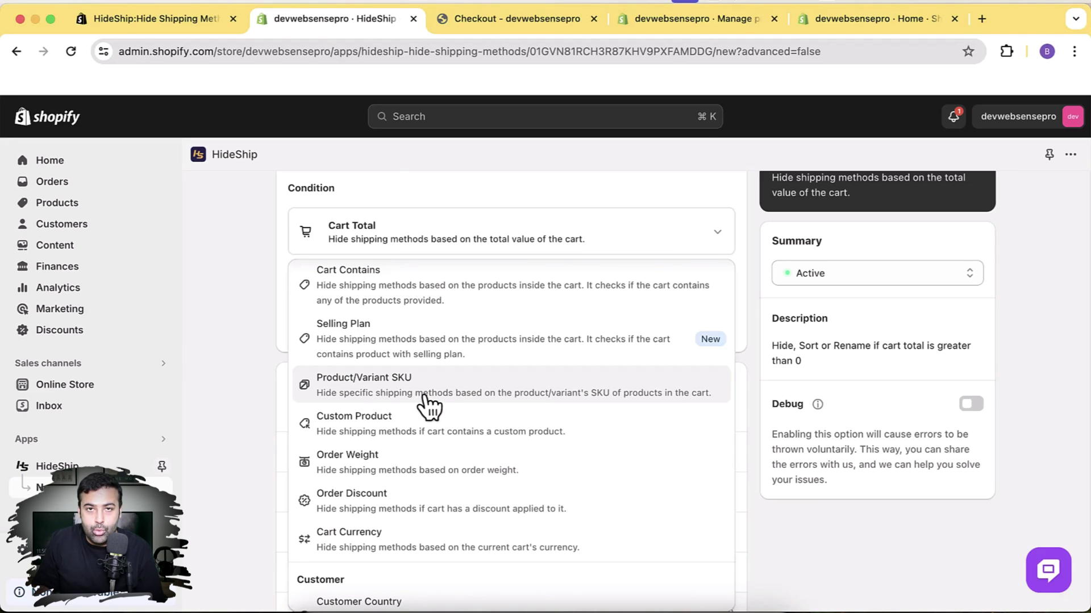
scroll(579, 353, down, 1)
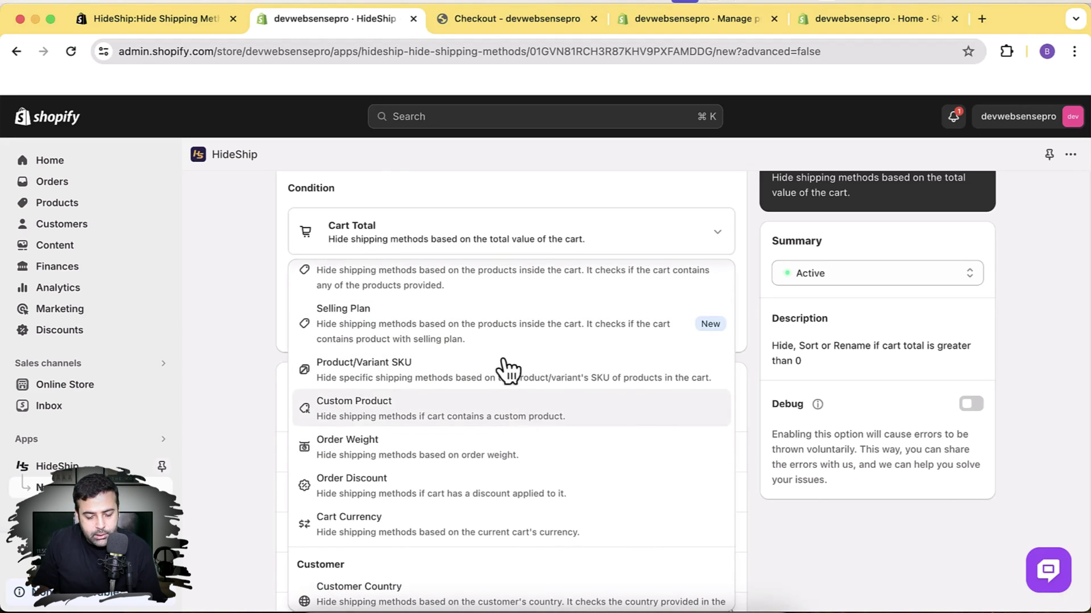
scroll(581, 356, down, 5)
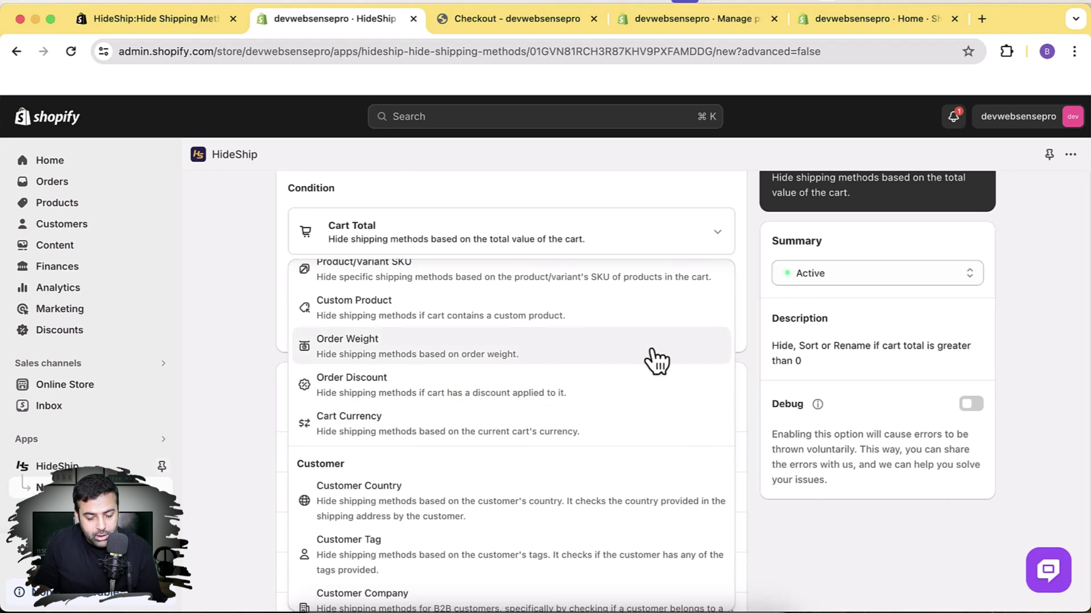
scroll(656, 361, down, 3)
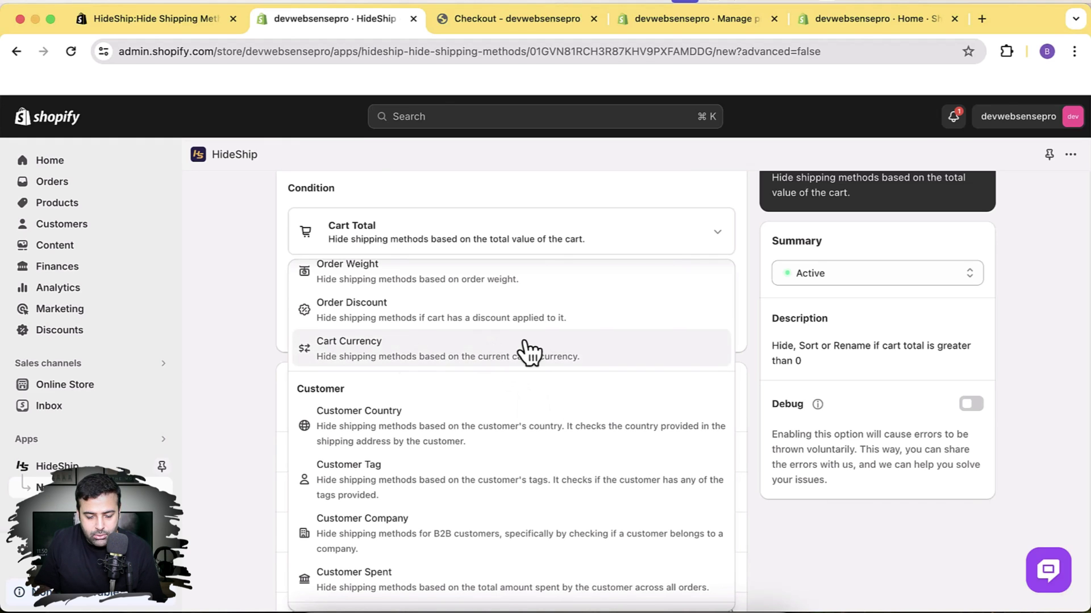
scroll(515, 341, down, 4)
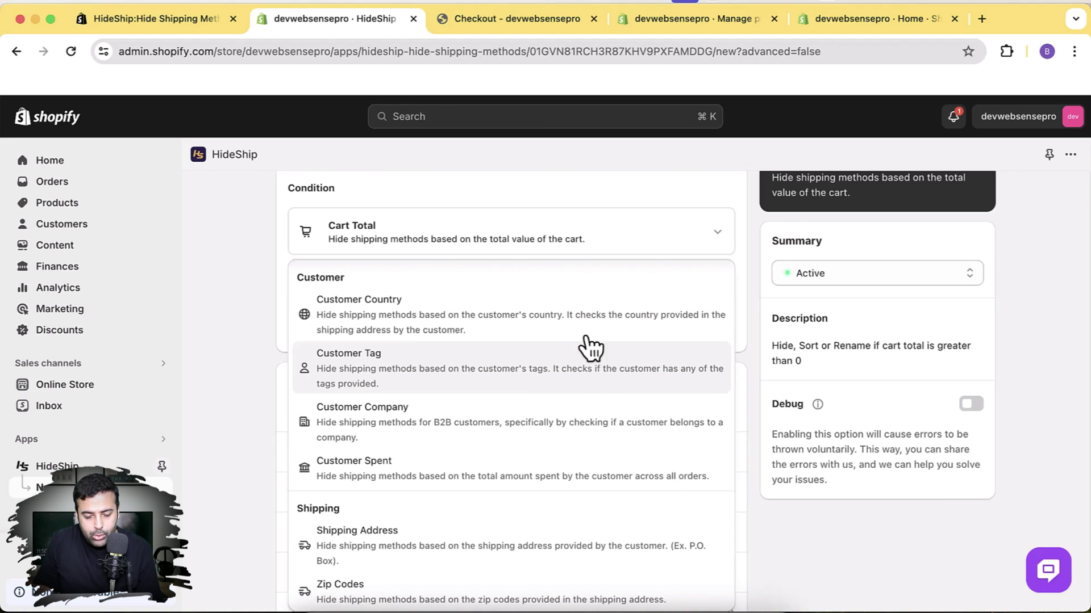
scroll(608, 326, down, 1)
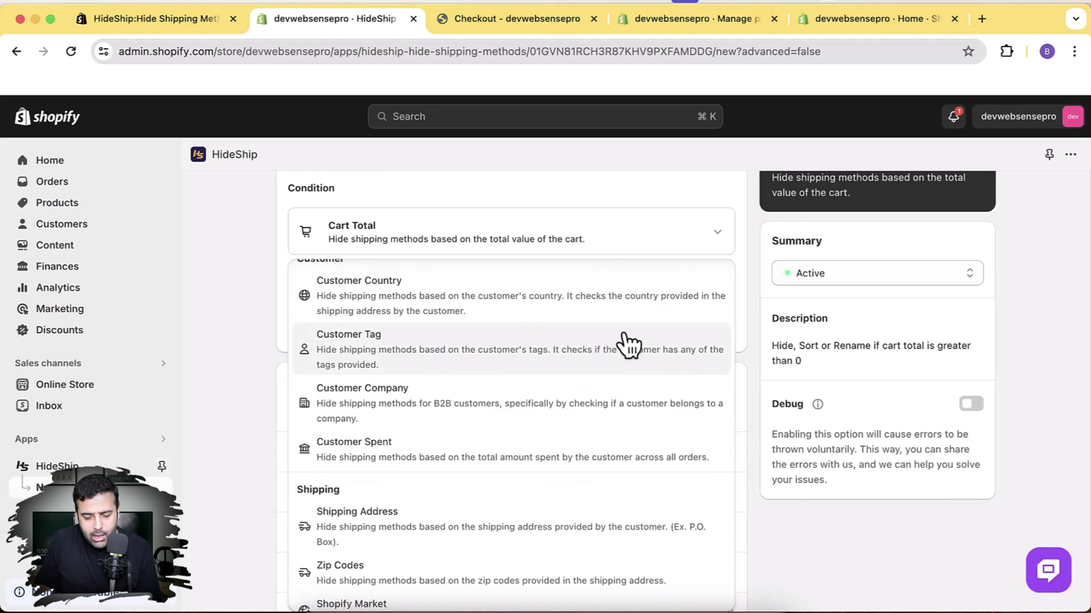
scroll(628, 344, down, 7)
scroll(590, 363, down, 1)
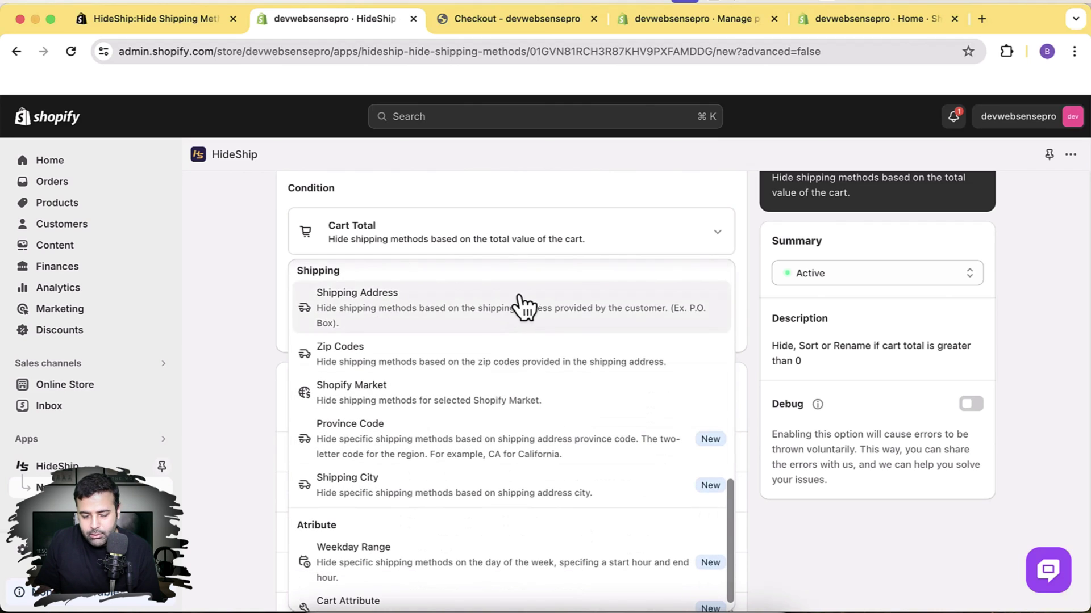
scroll(624, 383, down, 1)
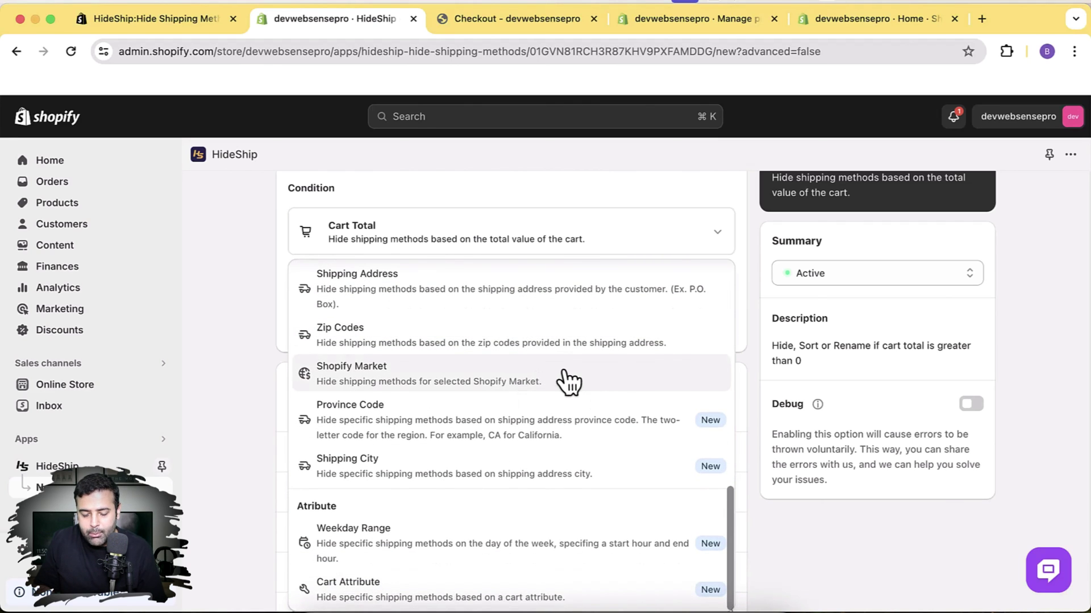
scroll(572, 339, down, 2)
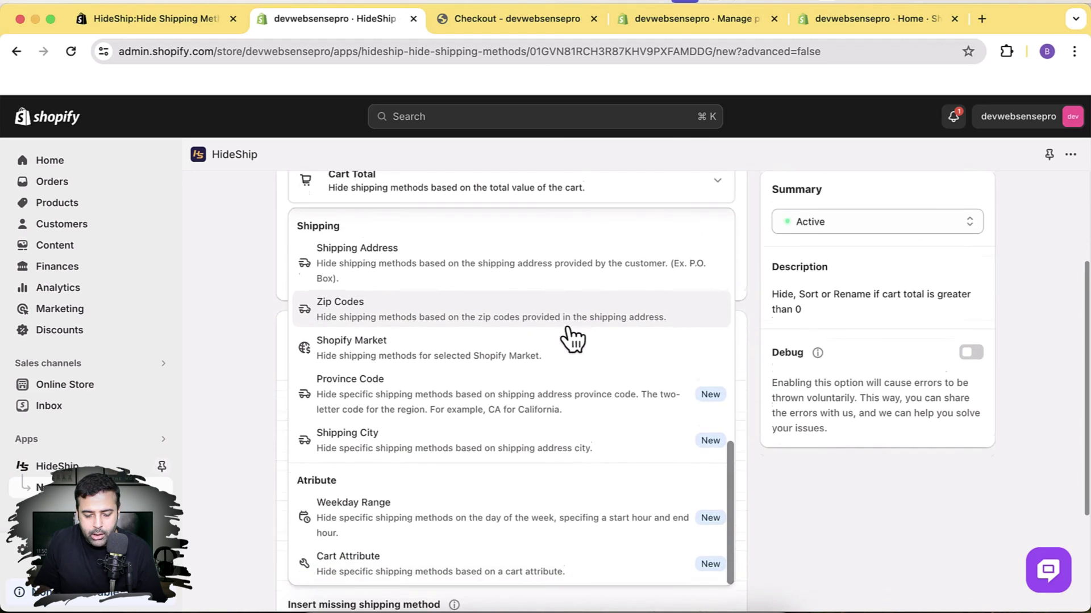
scroll(568, 386, down, 1)
scroll(691, 407, up, 2)
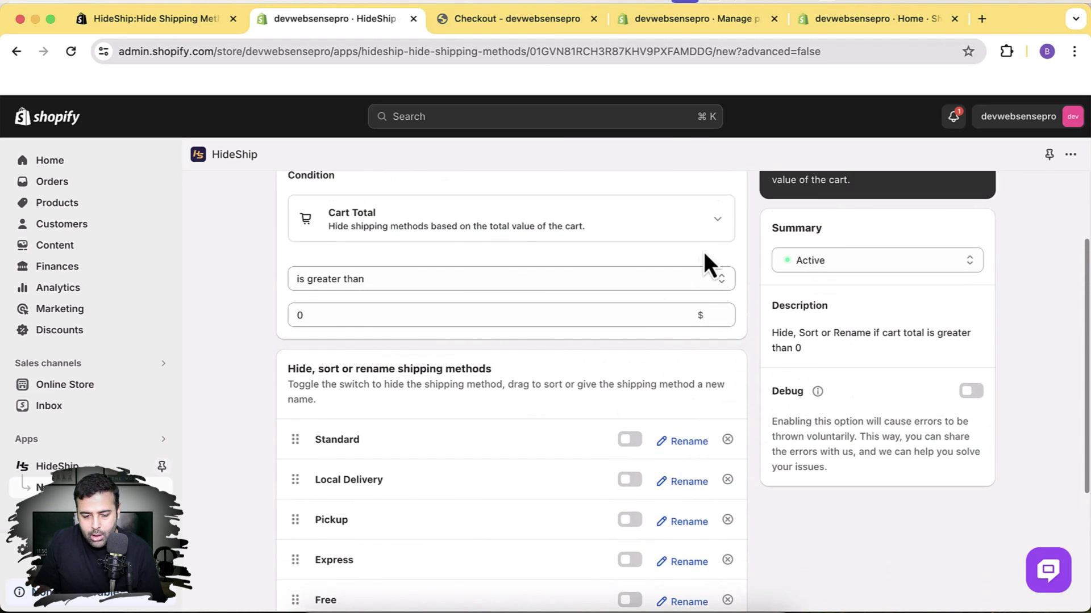
click(704, 250)
scroll(616, 409, down, 5)
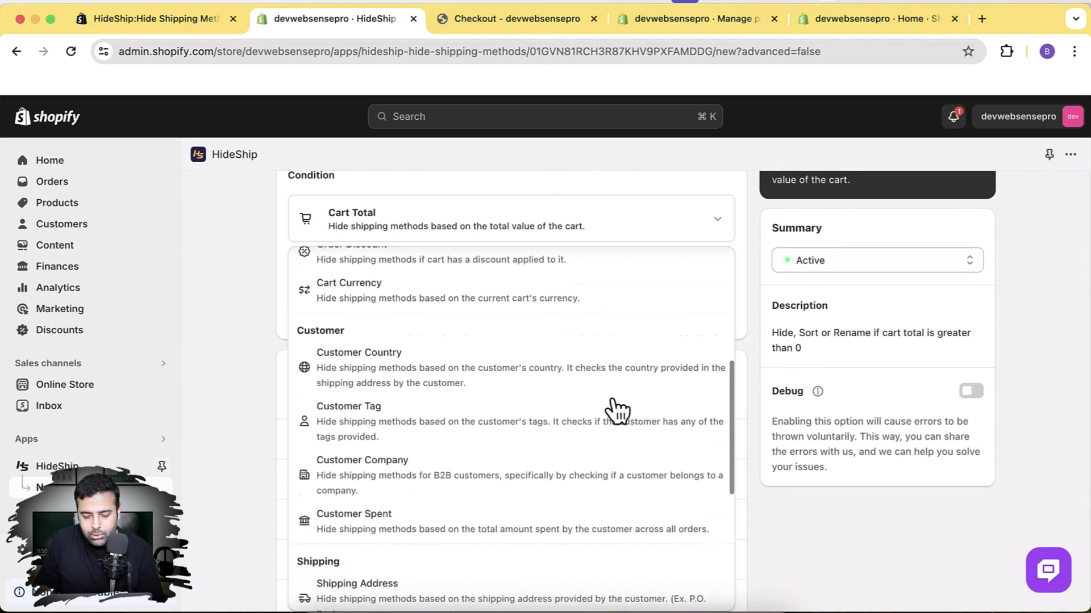
scroll(611, 409, down, 5)
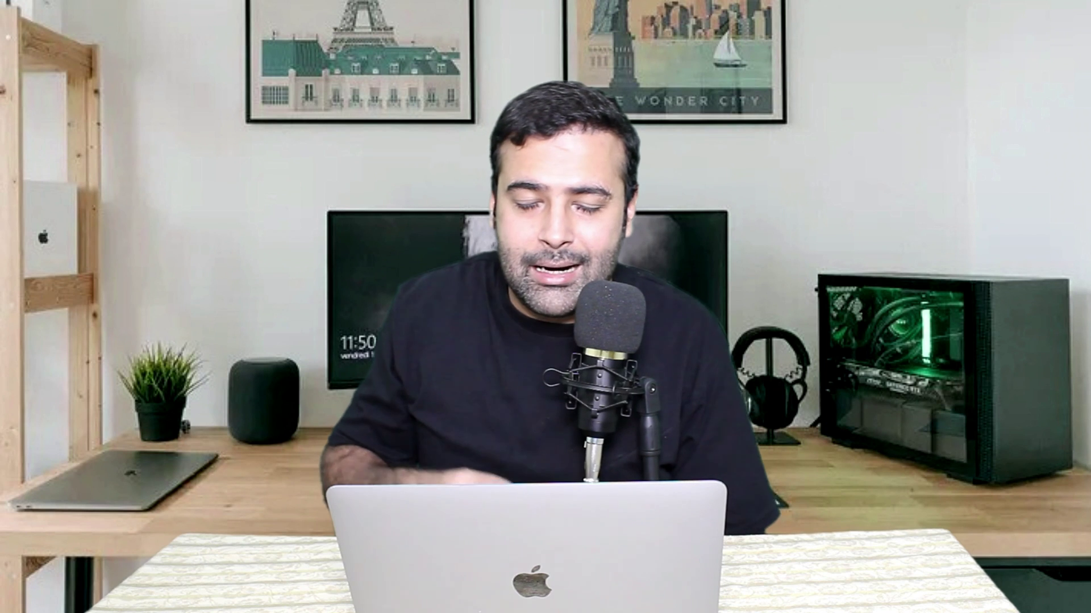